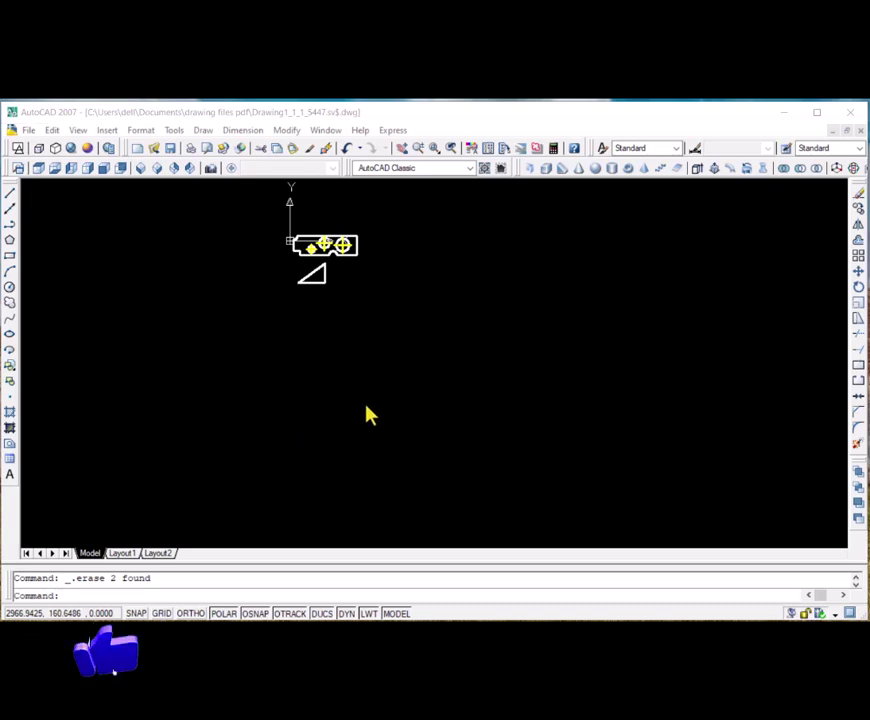
Zoom in on the plate and triangle, then bring up the Draw menu.
{"action": "scroll", "coordinate": [315, 226], "scroll_direction": "up", "scroll_amount": 6}
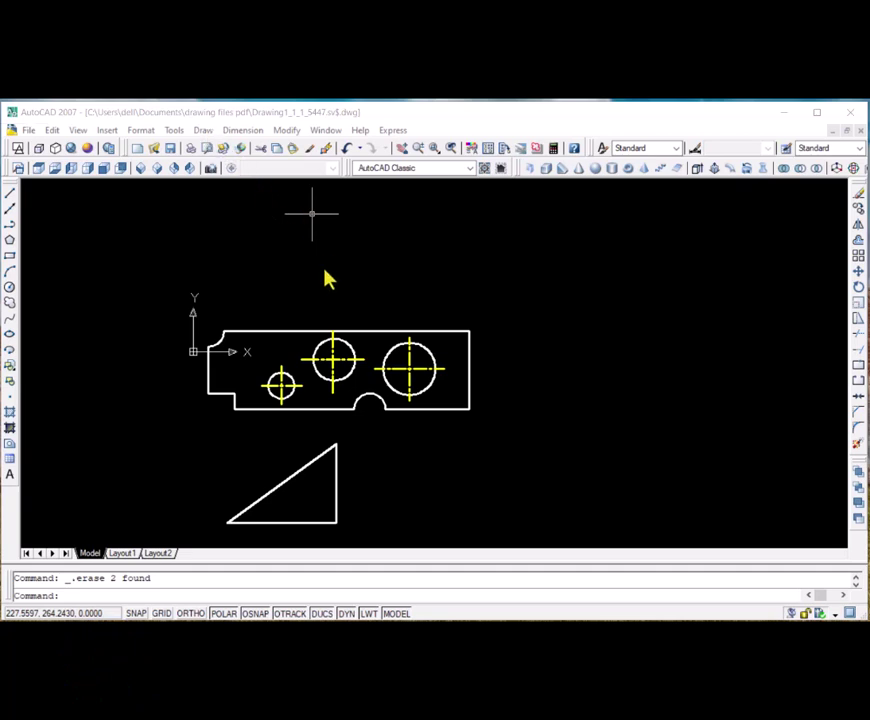
{"action": "left_click", "coordinate": [208, 133]}
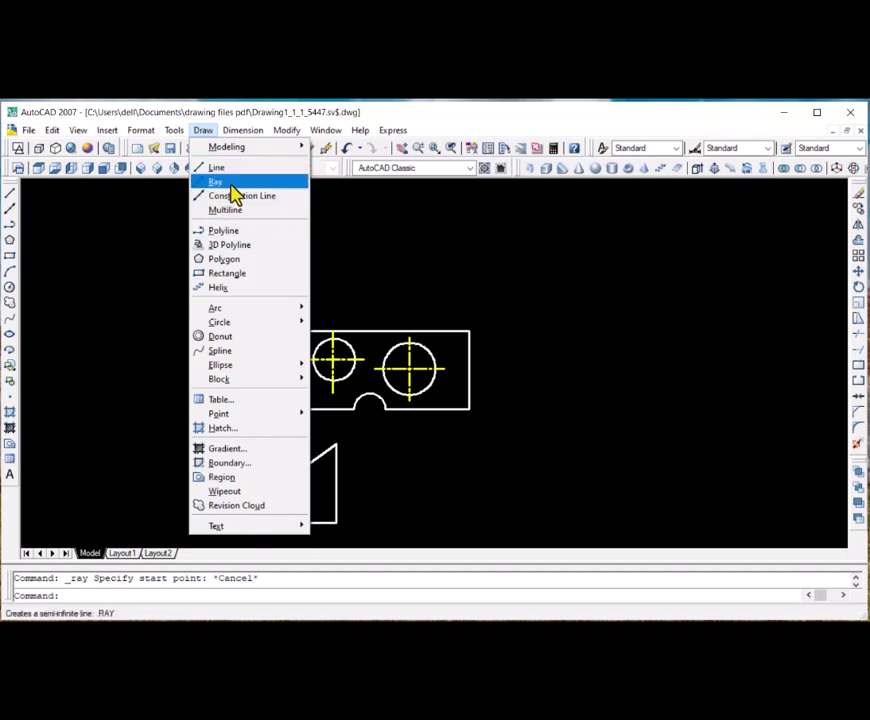
Start rays from a point right of the part, drawing rays at 0, 90, 180 and 270 degrees.
{"action": "left_click", "coordinate": [231, 187]}
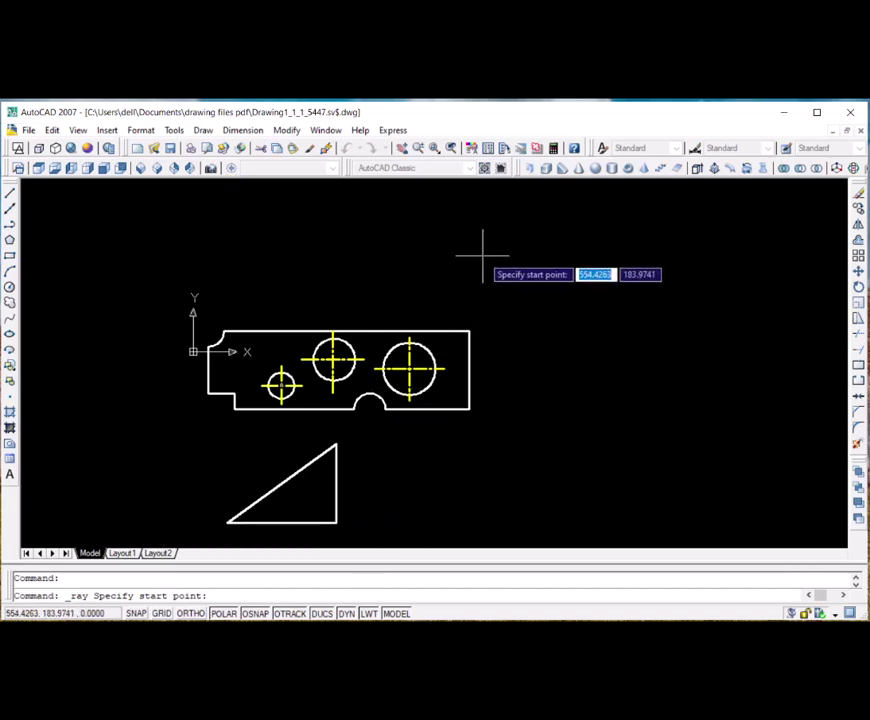
{"action": "left_click", "coordinate": [520, 260]}
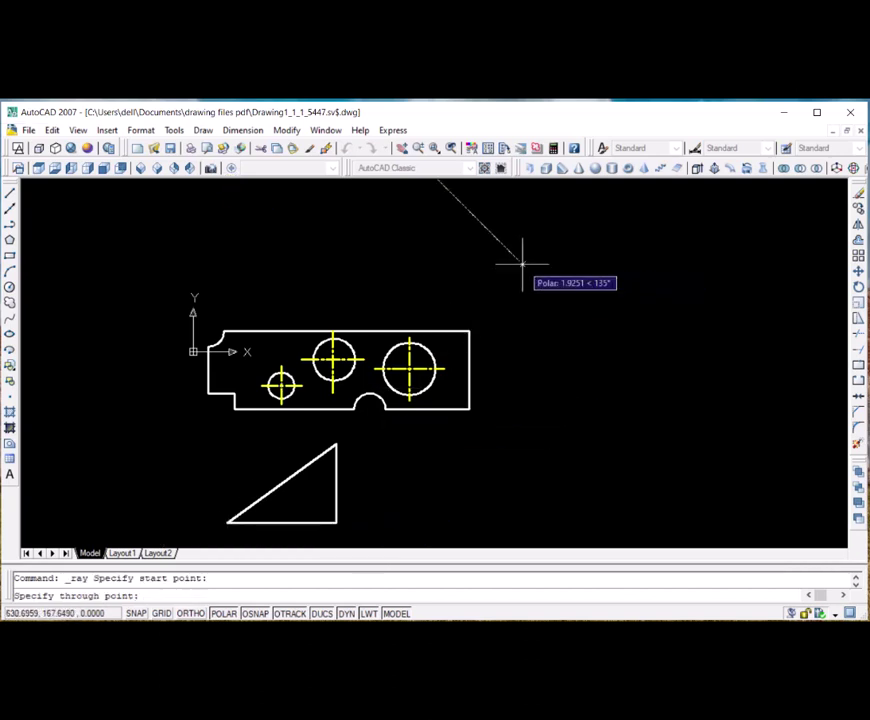
{"action": "left_click", "coordinate": [651, 265]}
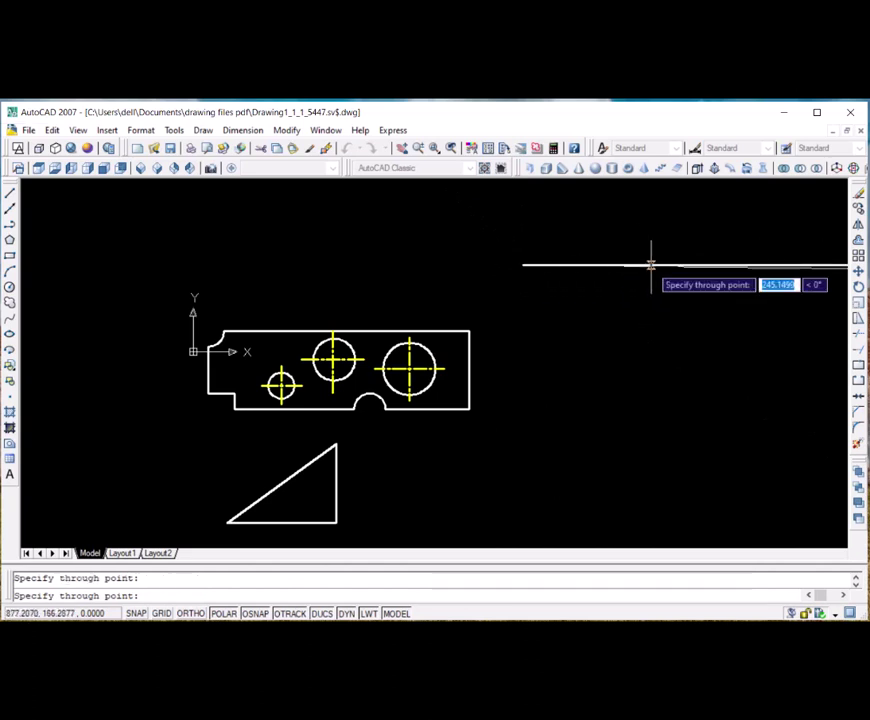
{"action": "left_click", "coordinate": [524, 219]}
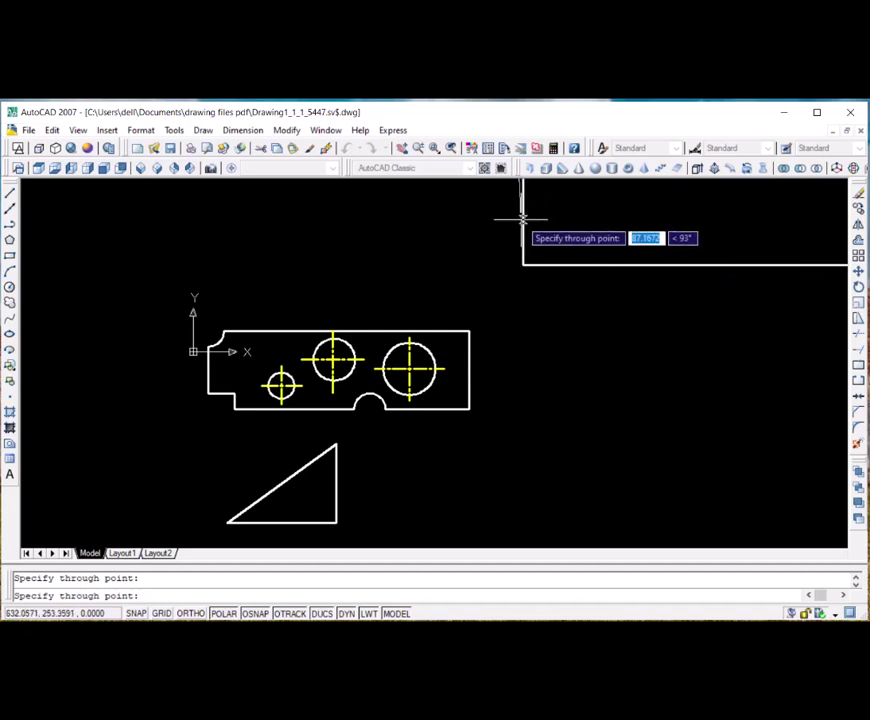
{"action": "left_click", "coordinate": [443, 265]}
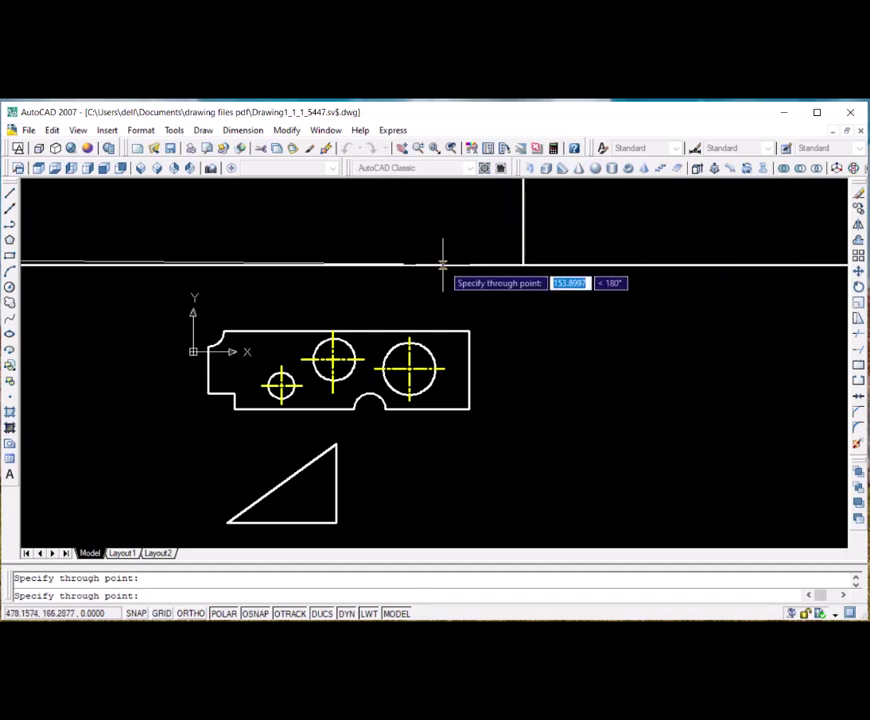
{"action": "left_click", "coordinate": [523, 306]}
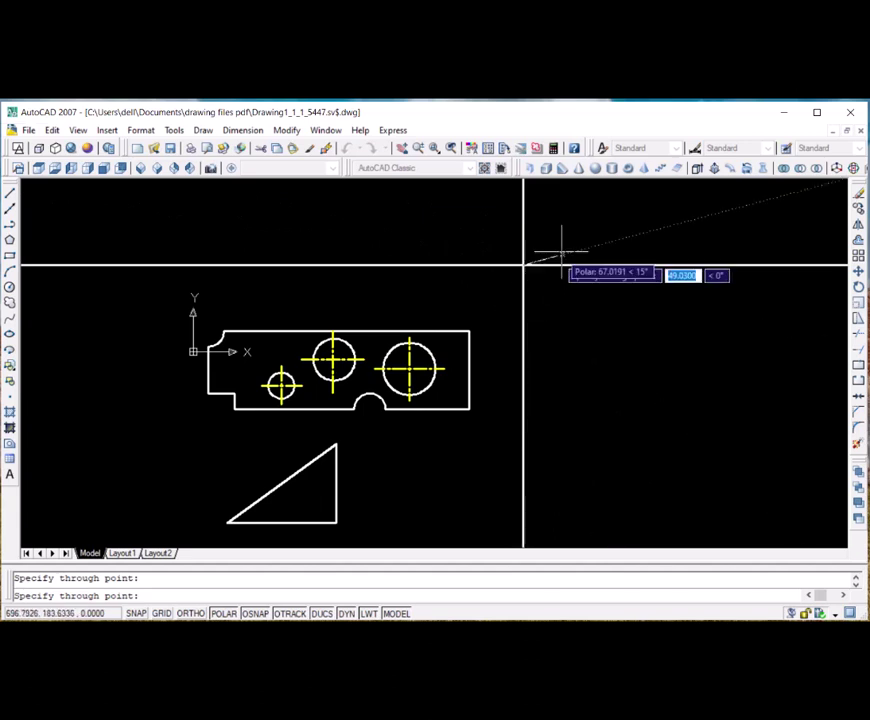
Add diagonal rays at 45, 135, 225 and 315 degrees, plus shallow rays at 15 and 30 degrees.
{"action": "left_click", "coordinate": [579, 203]}
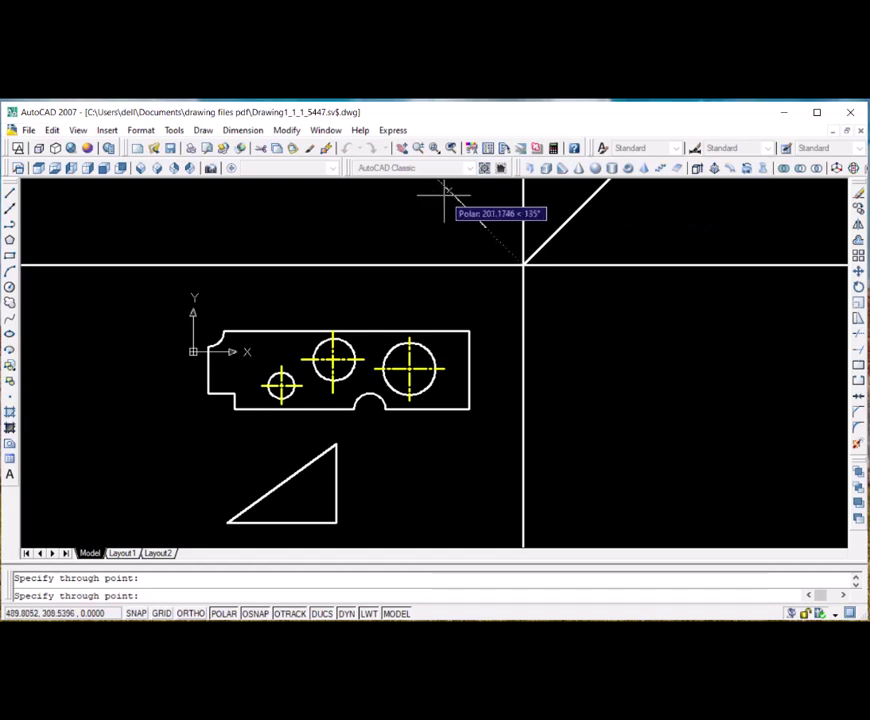
{"action": "left_click", "coordinate": [446, 190]}
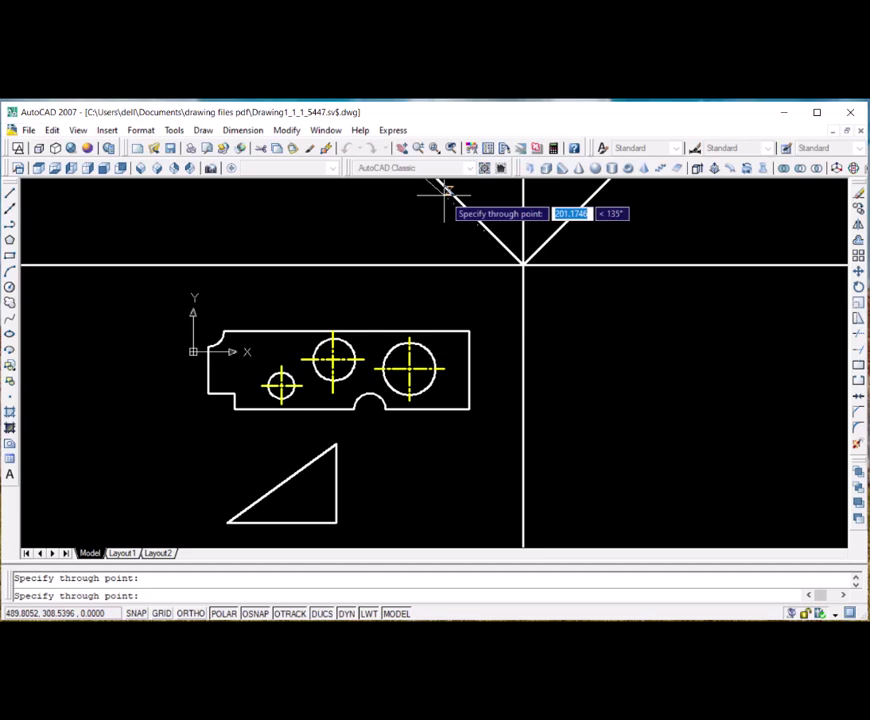
{"action": "left_click", "coordinate": [497, 294]}
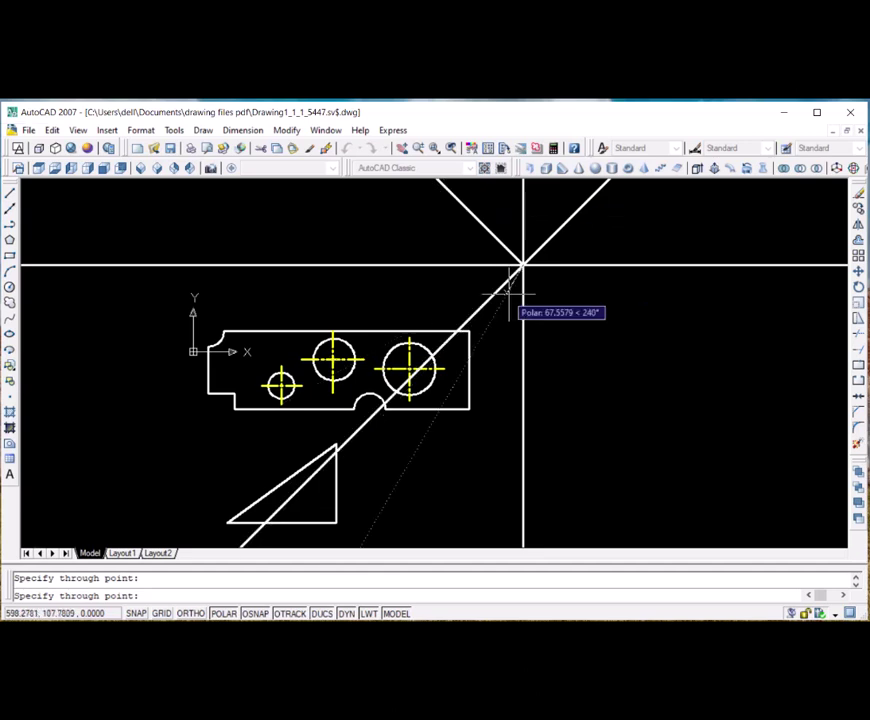
{"action": "left_click", "coordinate": [575, 309]}
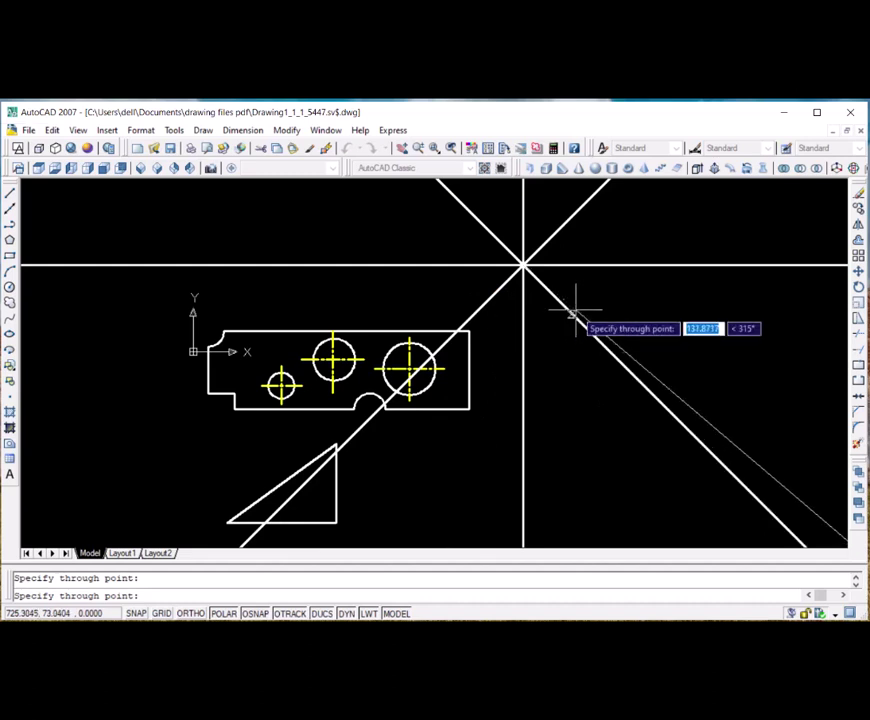
{"action": "left_click", "coordinate": [640, 233]}
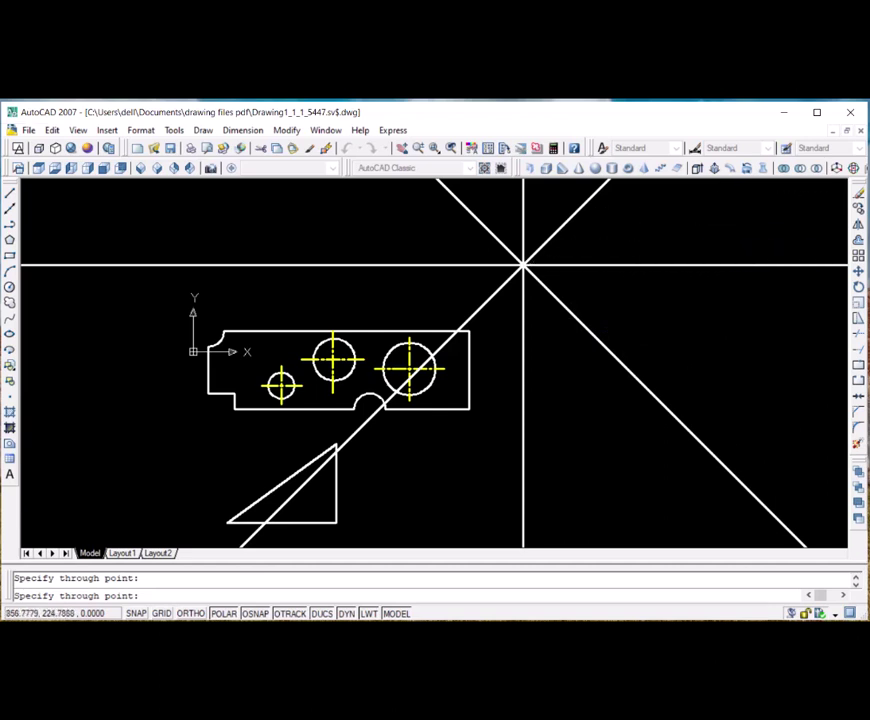
{"action": "left_click", "coordinate": [632, 203]}
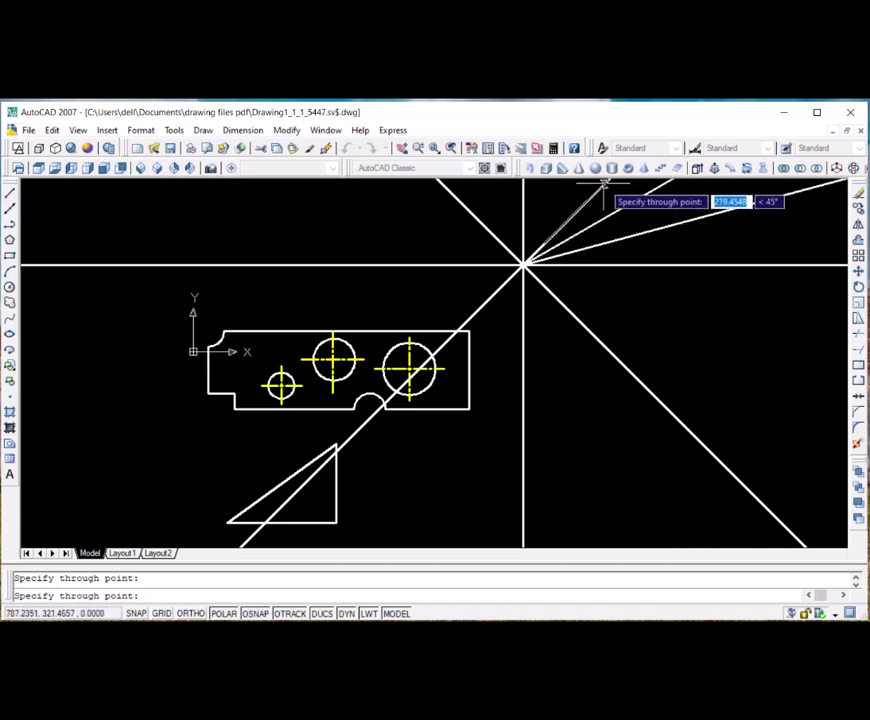
{"action": "scroll", "coordinate": [625, 278], "scroll_direction": "down", "scroll_amount": 4}
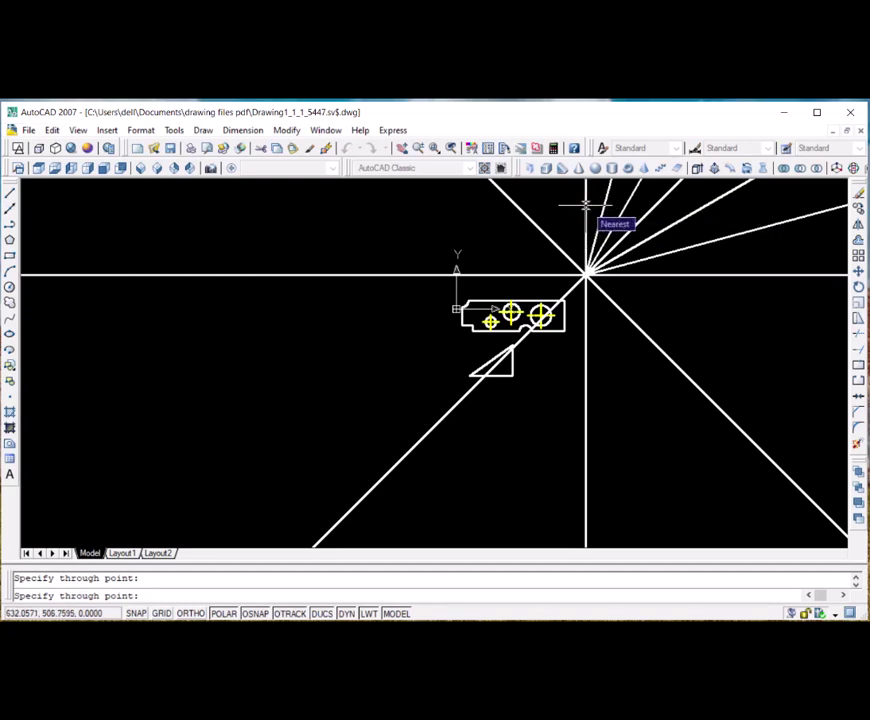
End the Ray command and select the lower-left diagonal ray crossing the triangle for removal.
{"action": "key", "text": "Return"}
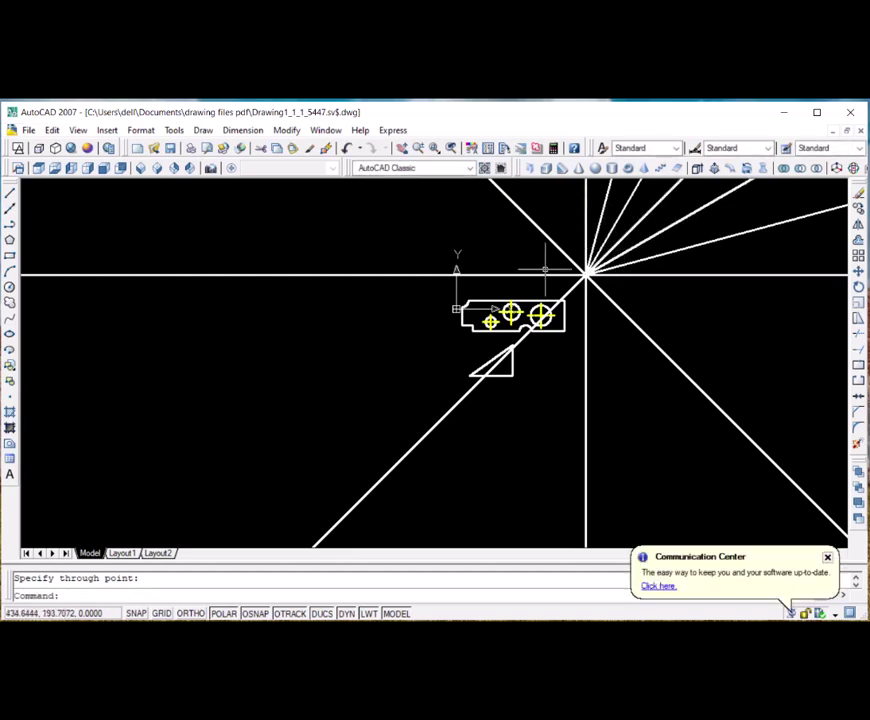
{"action": "scroll", "coordinate": [545, 255], "scroll_direction": "up", "scroll_amount": 1}
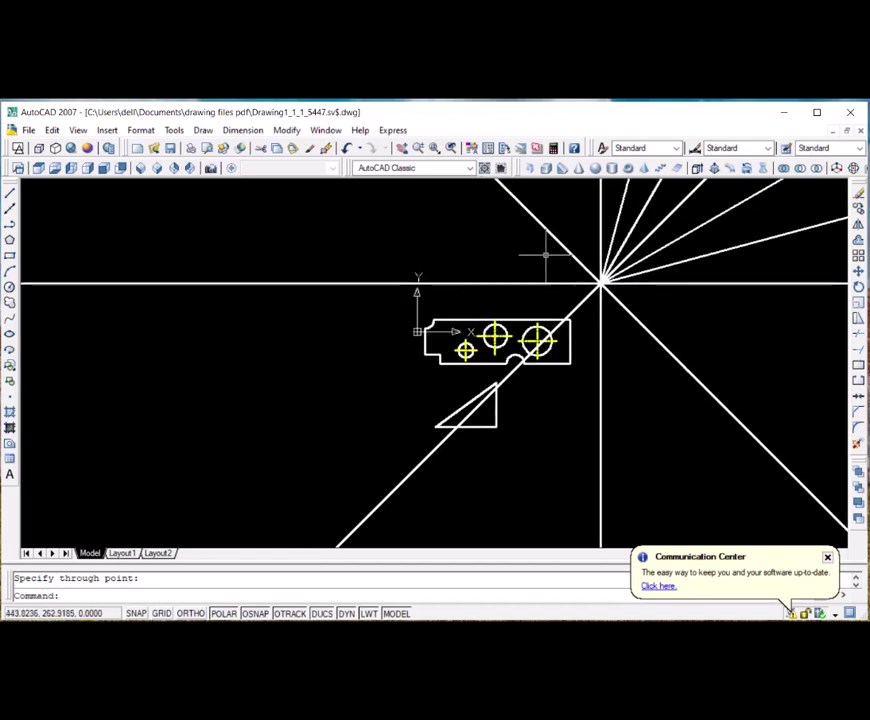
{"action": "scroll", "coordinate": [549, 256], "scroll_direction": "up", "scroll_amount": 1}
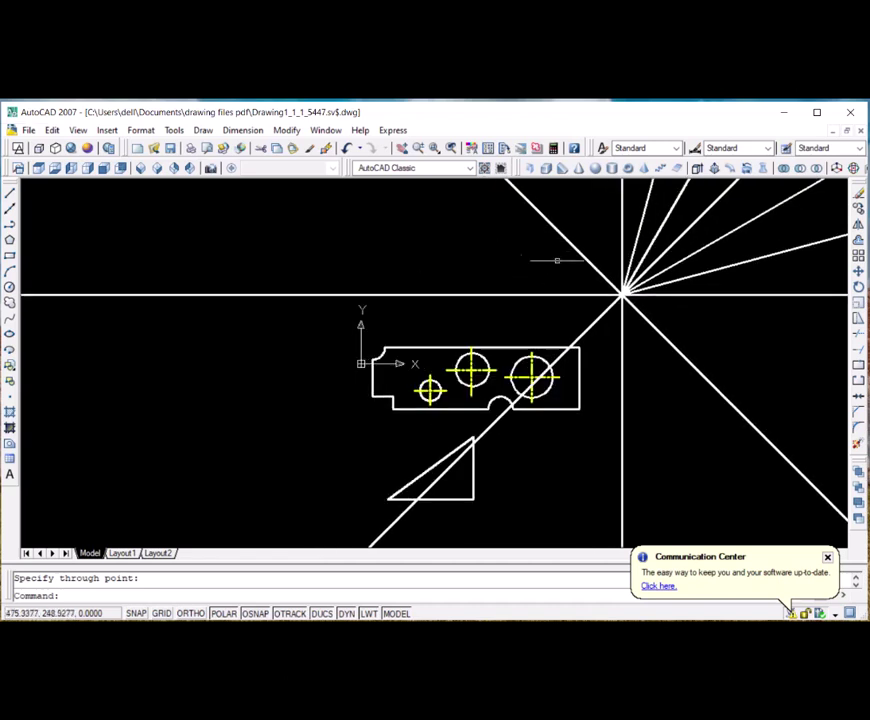
{"action": "left_click", "coordinate": [626, 288]}
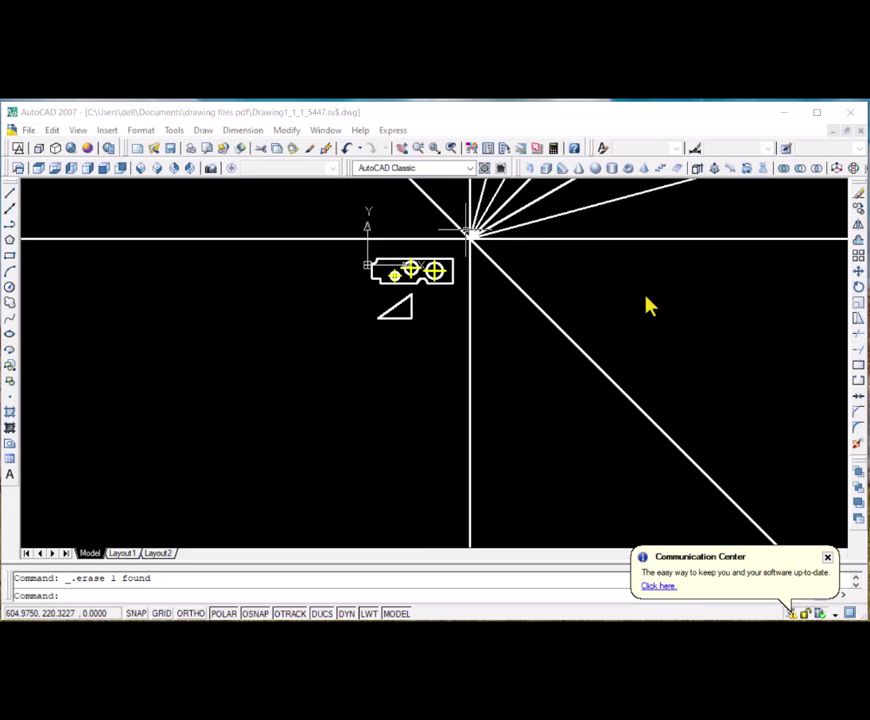
Window-select the triangle's three edges beneath the plate and delete them.
{"action": "scroll", "coordinate": [518, 357], "scroll_direction": "up", "scroll_amount": 5}
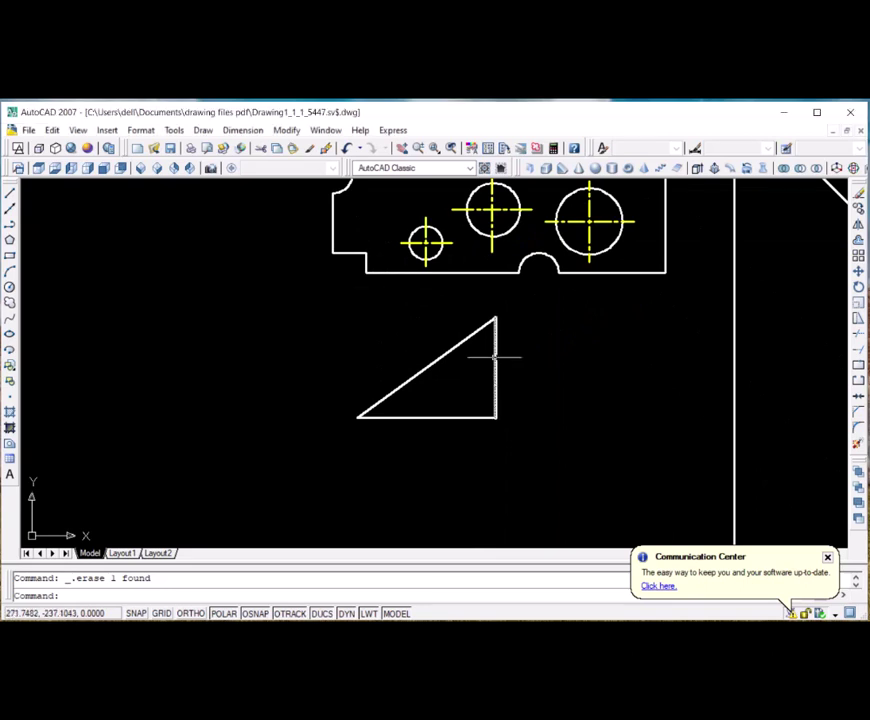
{"action": "left_click", "coordinate": [495, 357]}
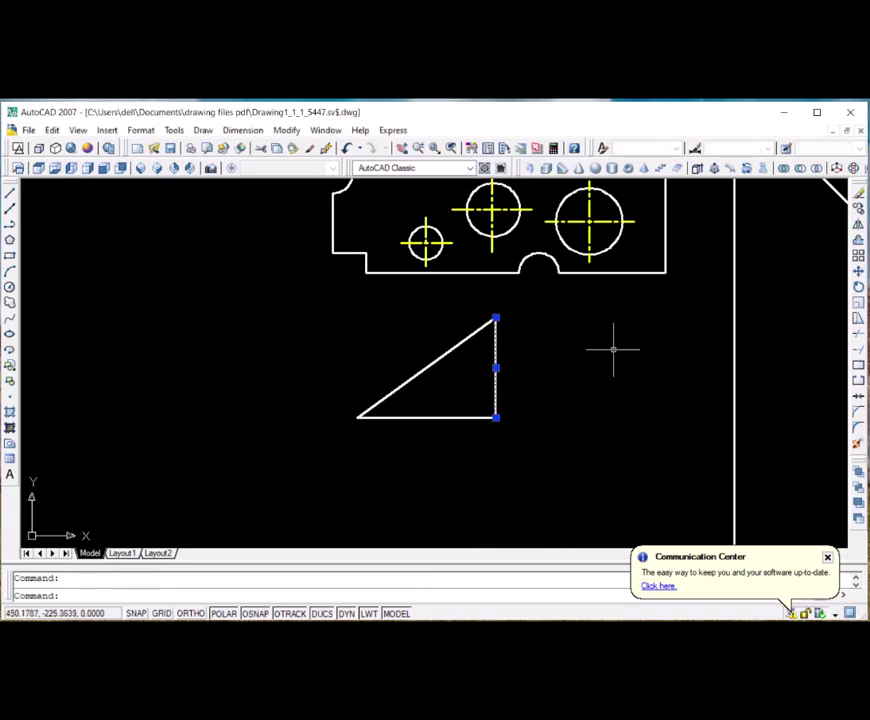
{"action": "scroll", "coordinate": [614, 350], "scroll_direction": "down", "scroll_amount": 2}
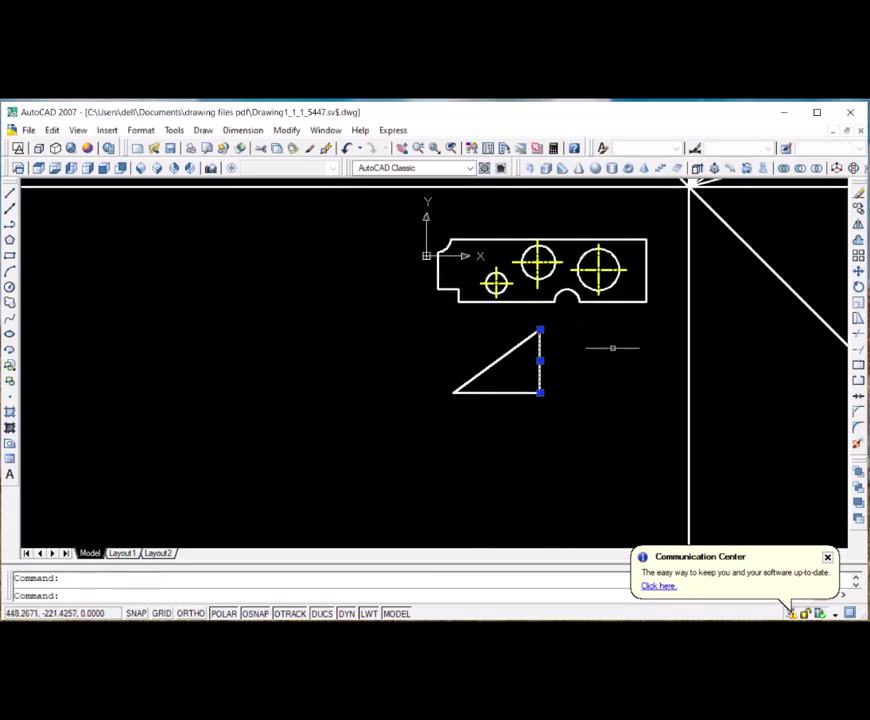
{"action": "left_click", "coordinate": [515, 345]}
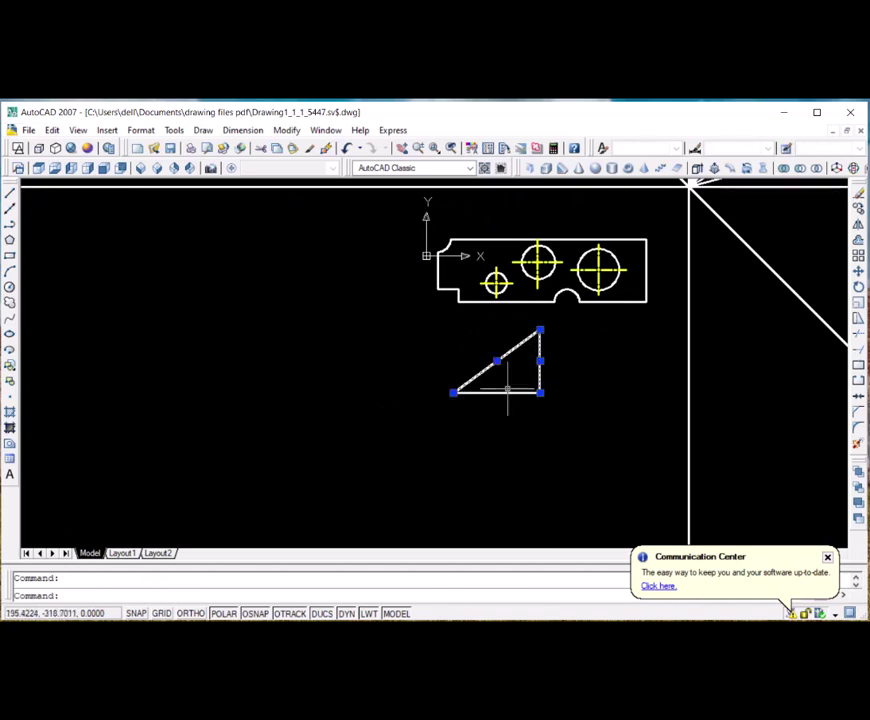
{"action": "left_click", "coordinate": [507, 393]}
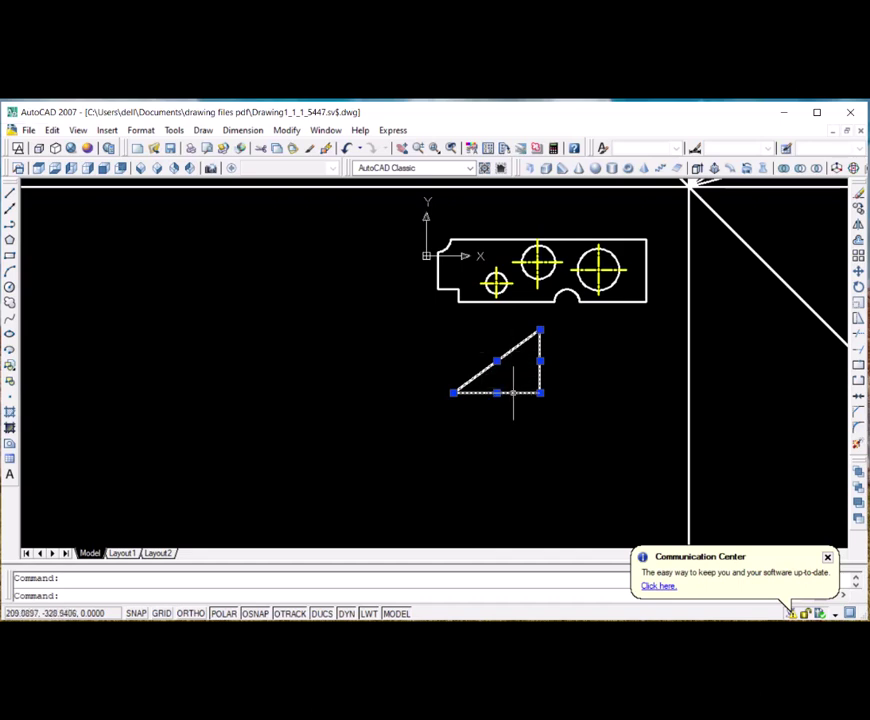
{"action": "key", "text": "Escape"}
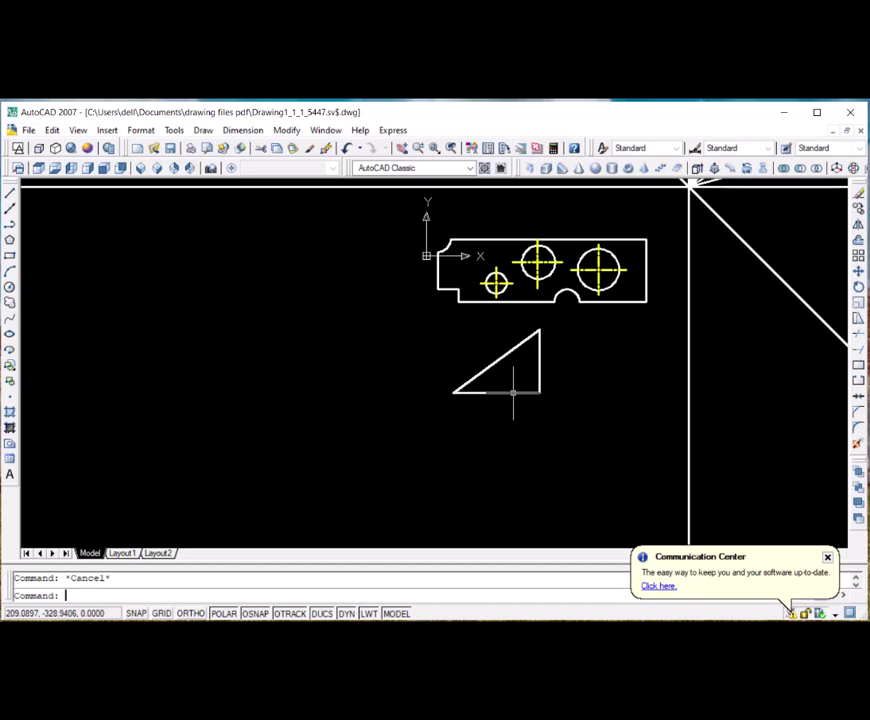
{"action": "left_click", "coordinate": [583, 417]}
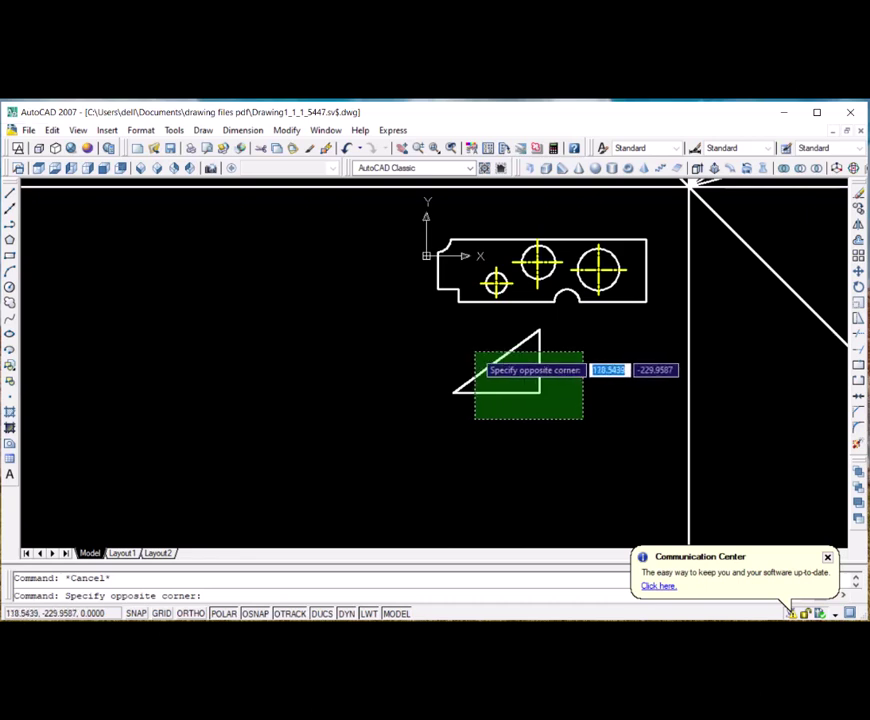
{"action": "left_click", "coordinate": [475, 352]}
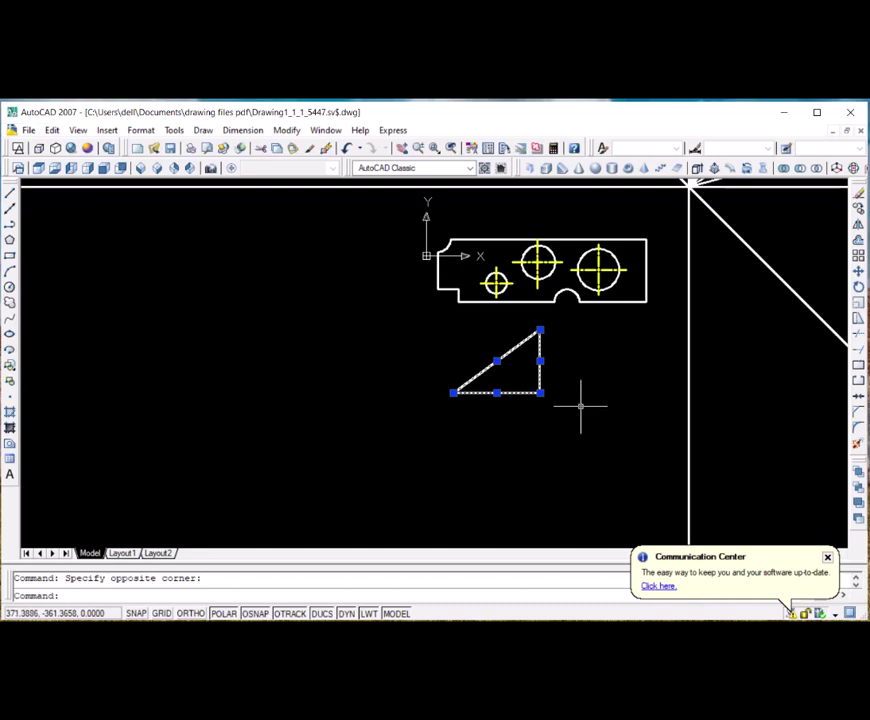
{"action": "key", "text": "Delete"}
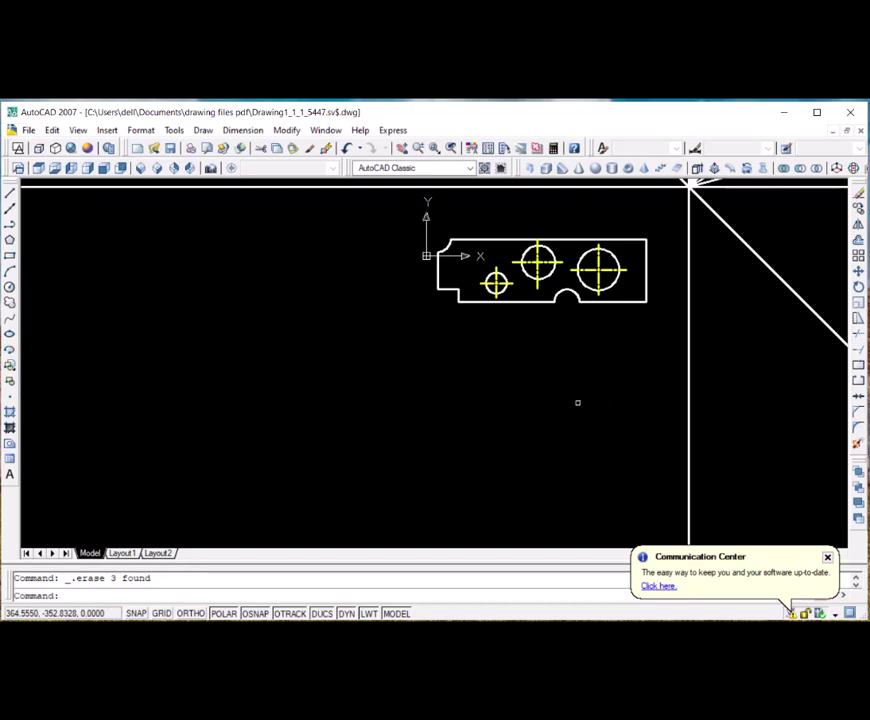
Undo the triangle's erasure, erase it again by window selection, then undo once more.
{"action": "key", "text": "ctrl+z"}
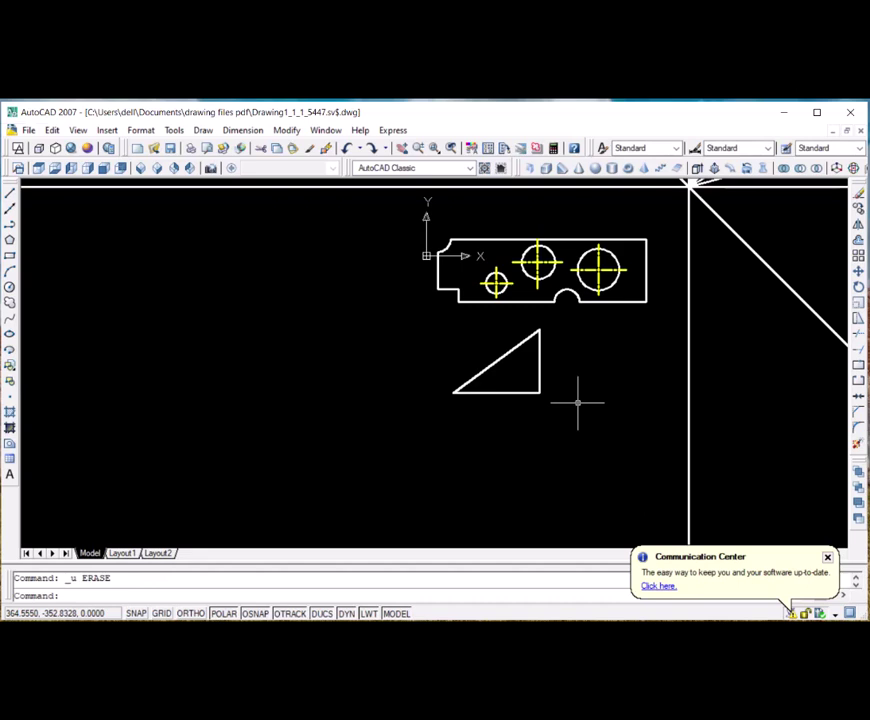
{"action": "left_click", "coordinate": [431, 312]}
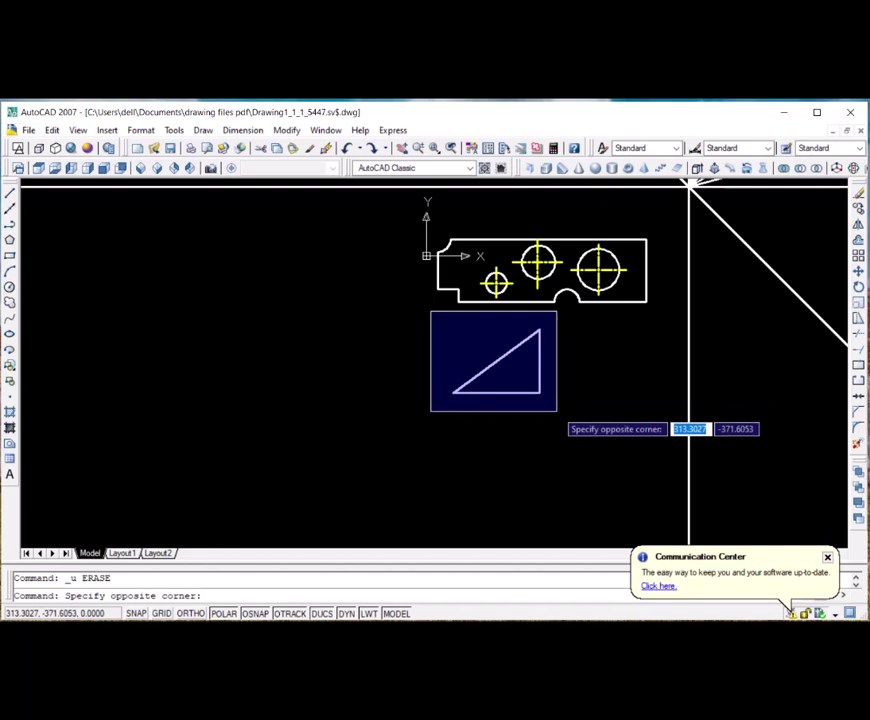
{"action": "left_click", "coordinate": [557, 411]}
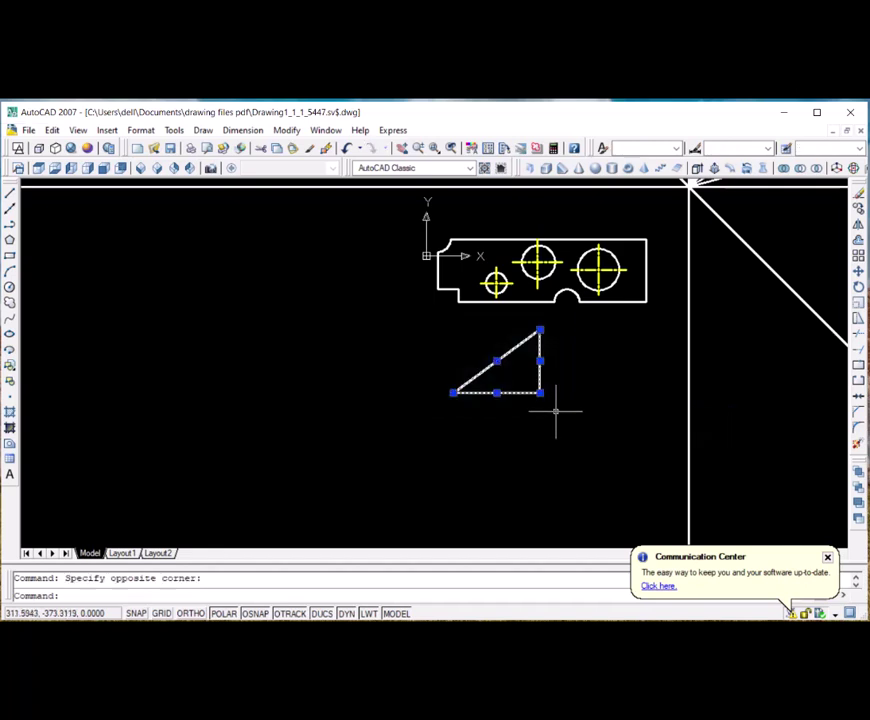
{"action": "key", "text": "Delete"}
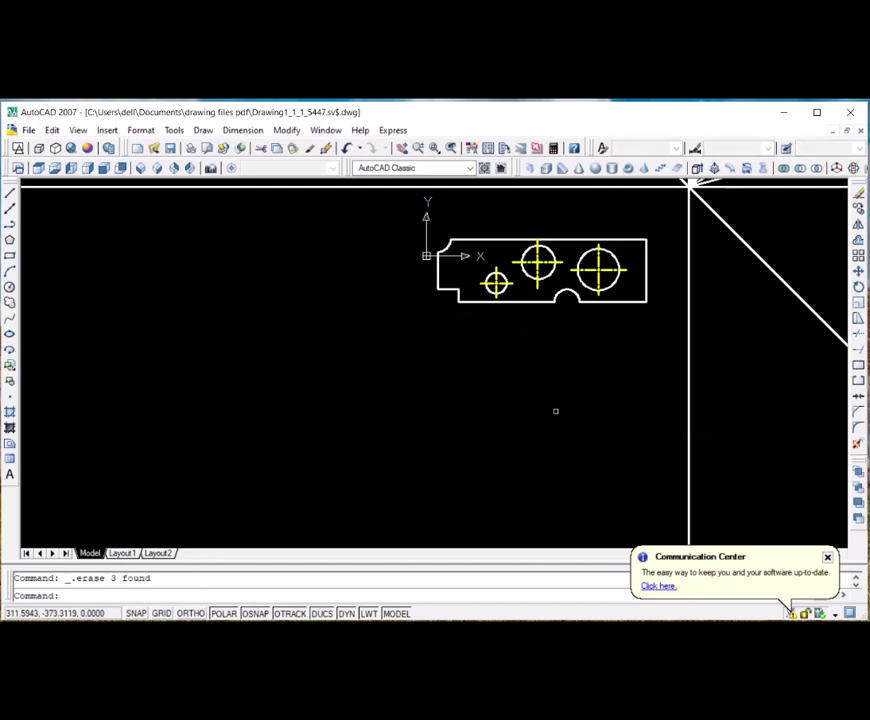
{"action": "key", "text": "ctrl+z"}
Select the triangle's vertical edge and the whole ray fan, then delete all 12 objects.
{"action": "left_click", "coordinate": [531, 311]}
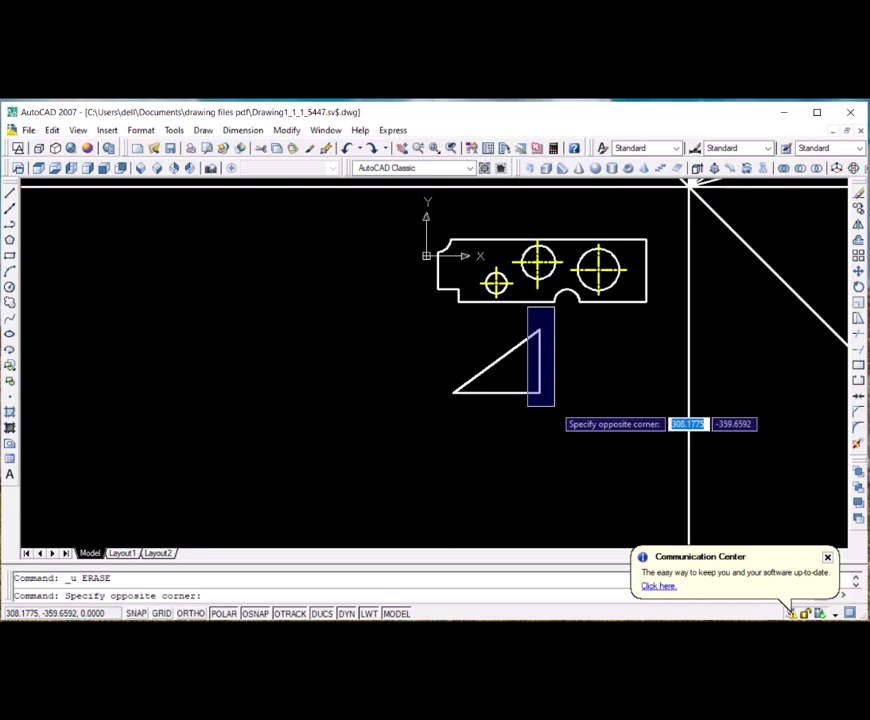
{"action": "left_click", "coordinate": [554, 405]}
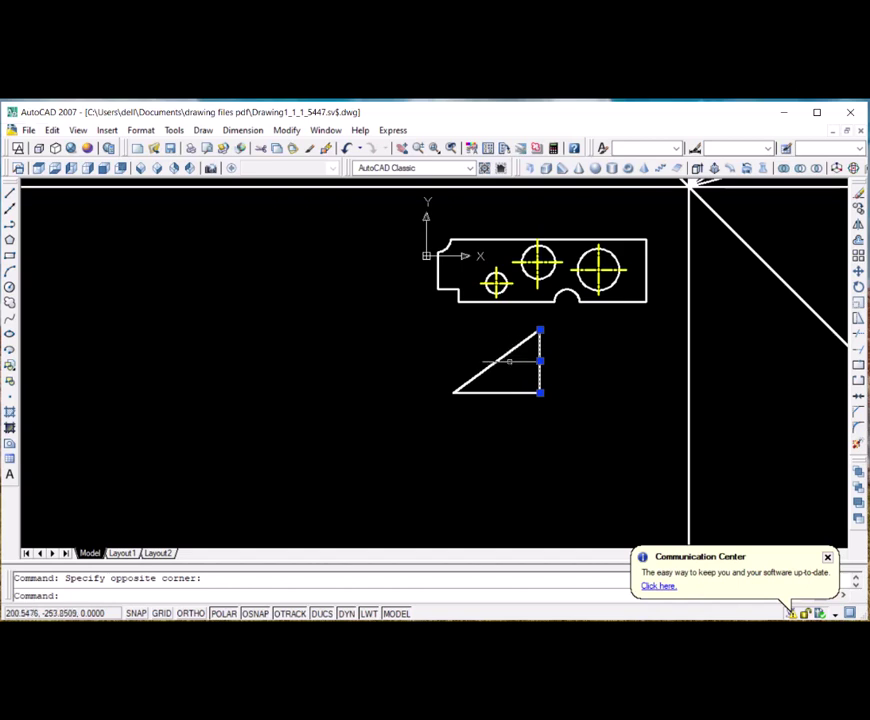
{"action": "scroll", "coordinate": [469, 334], "scroll_direction": "down", "scroll_amount": 3}
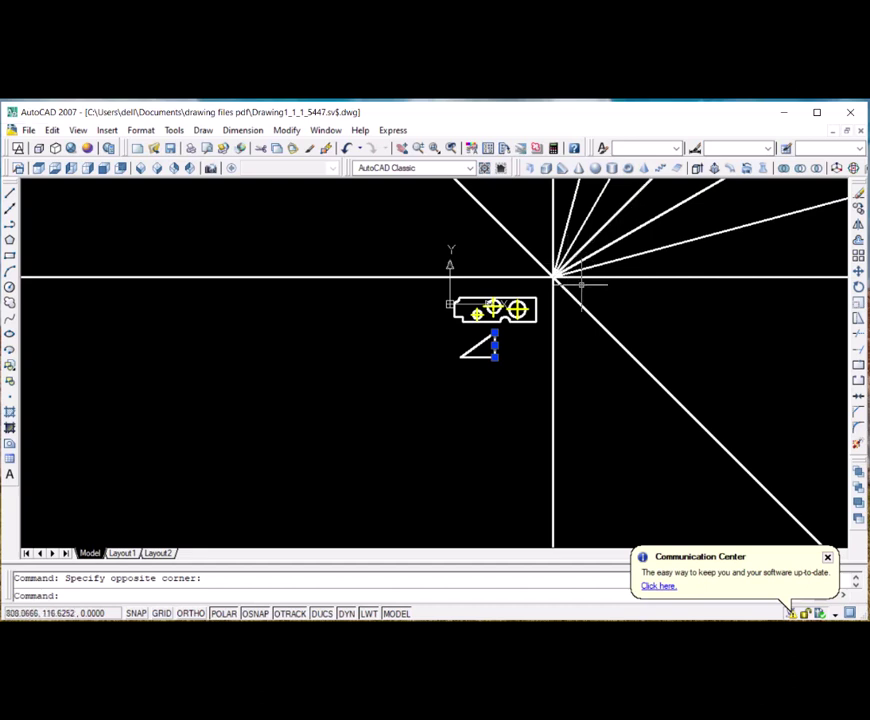
{"action": "left_click", "coordinate": [596, 291]}
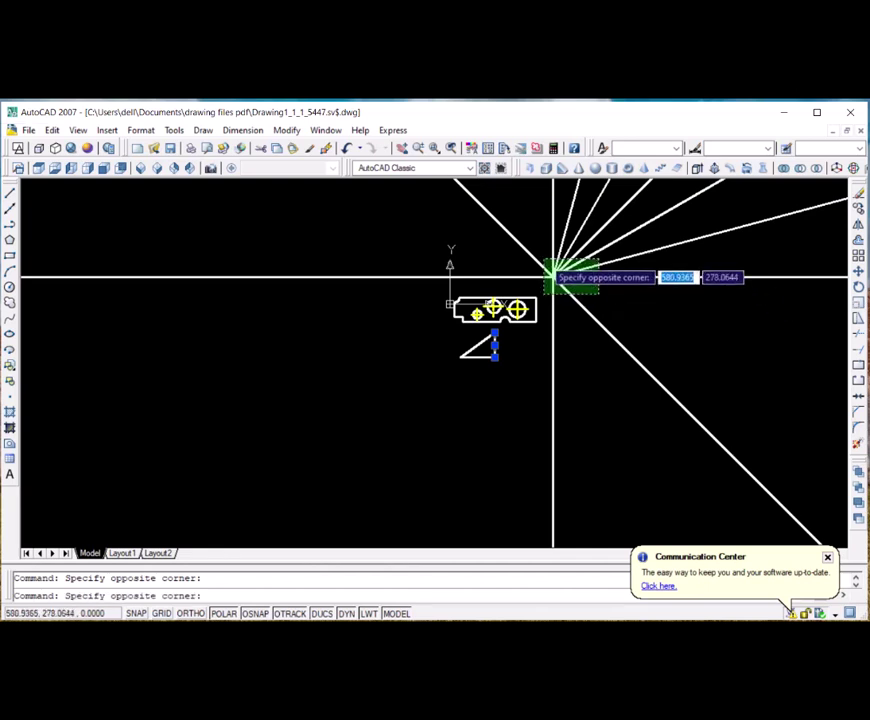
{"action": "left_click", "coordinate": [545, 262]}
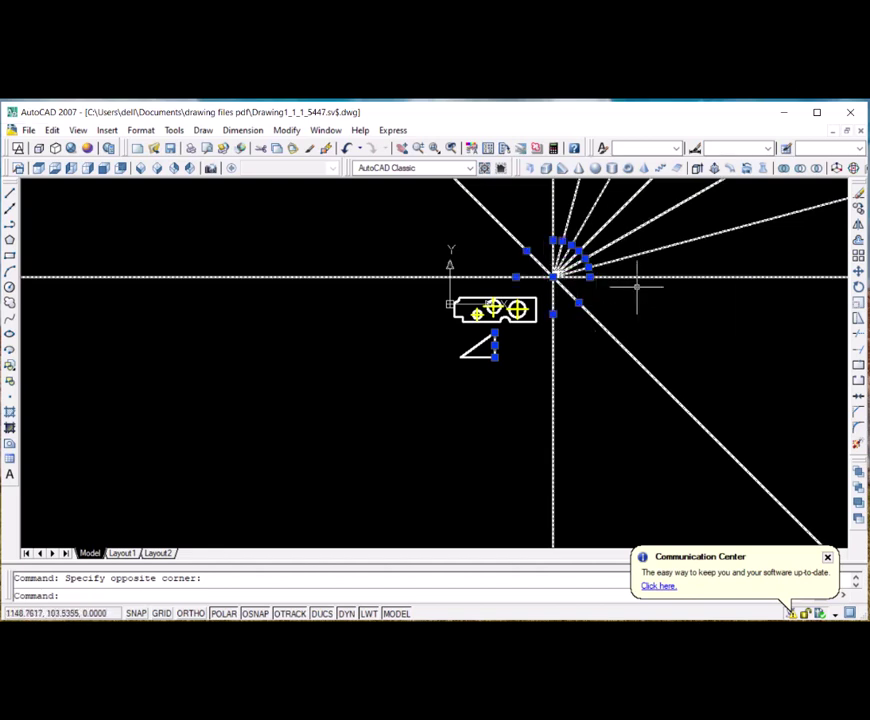
{"action": "key", "text": "Delete"}
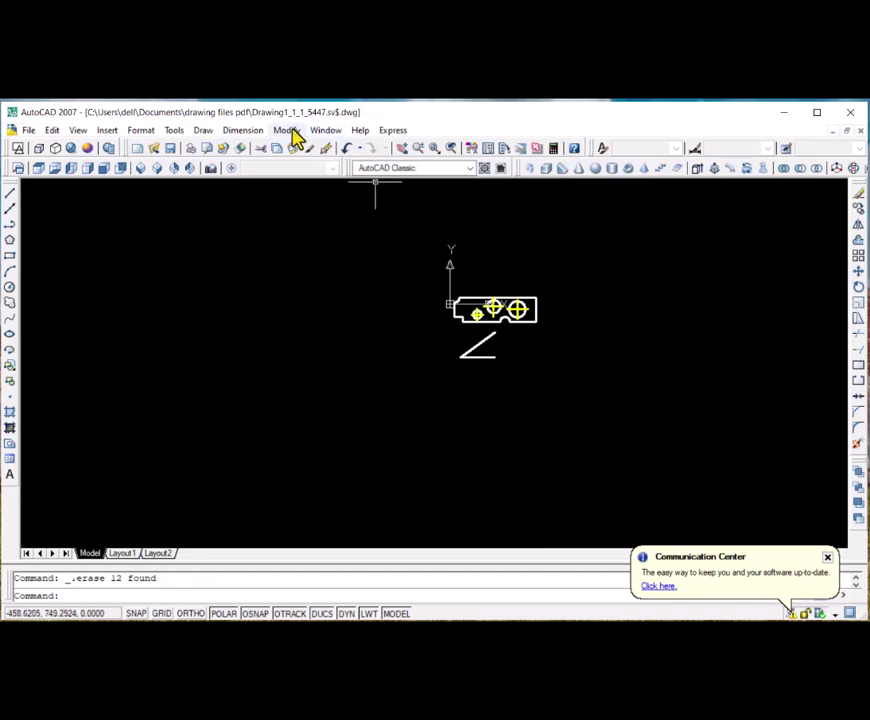
Begin construction lines through a point right of the part, adding vertical and horizontal xlines.
{"action": "left_click", "coordinate": [205, 131]}
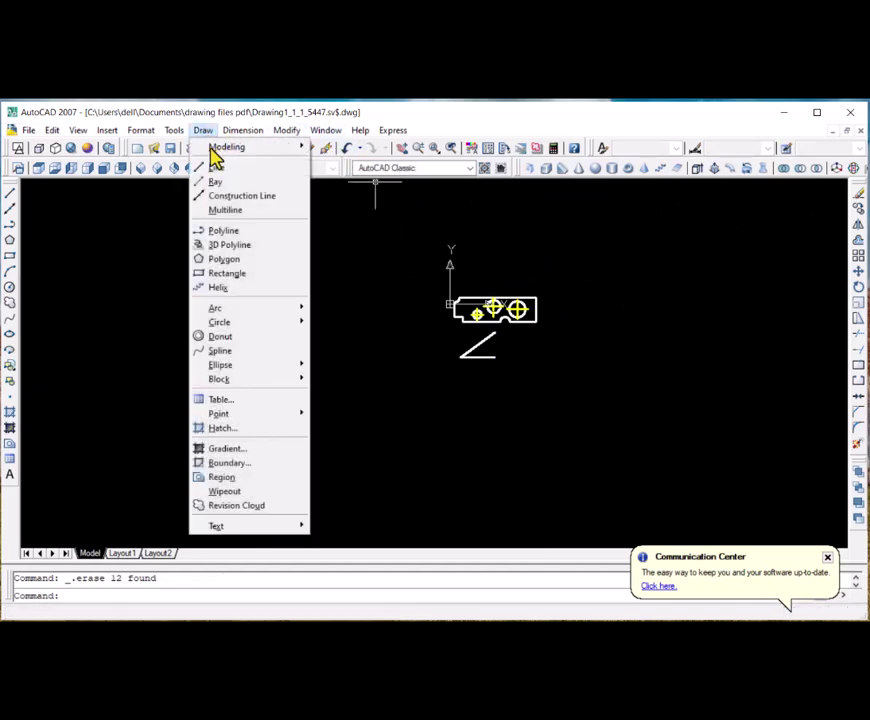
{"action": "left_click", "coordinate": [226, 198]}
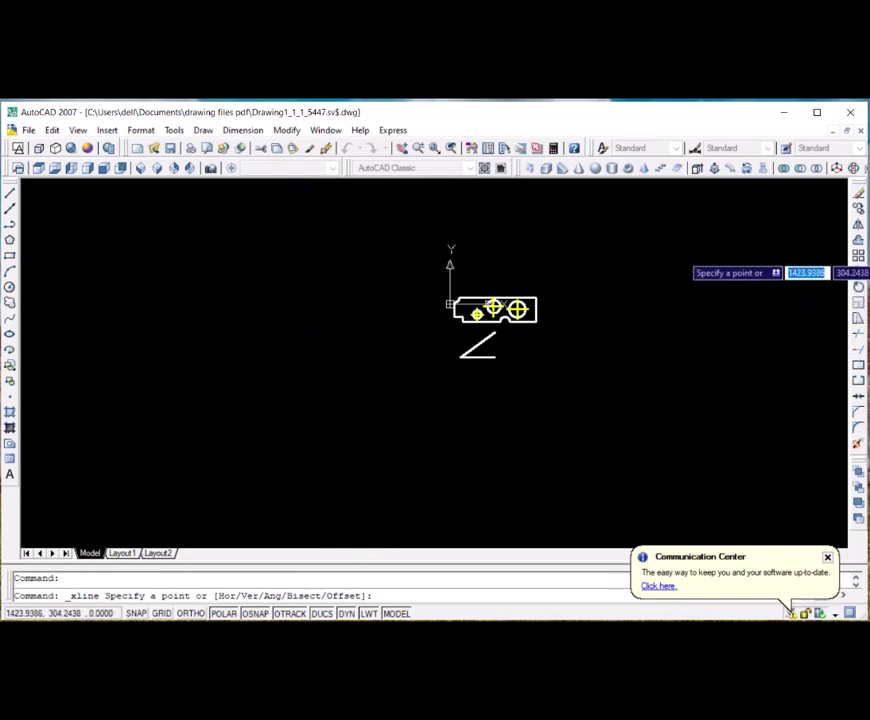
{"action": "left_click", "coordinate": [682, 262]}
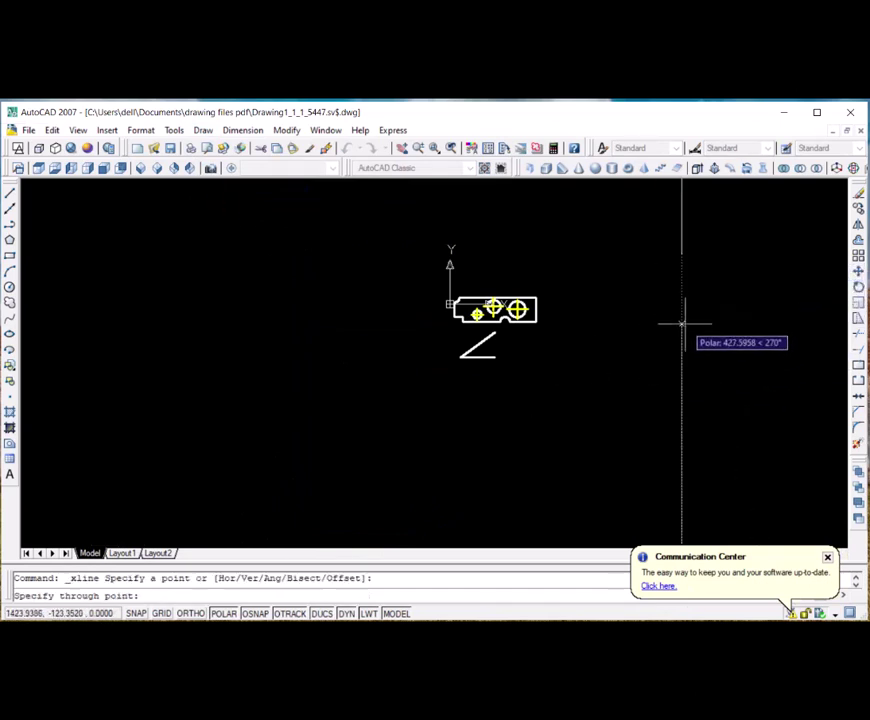
{"action": "left_click", "coordinate": [682, 330]}
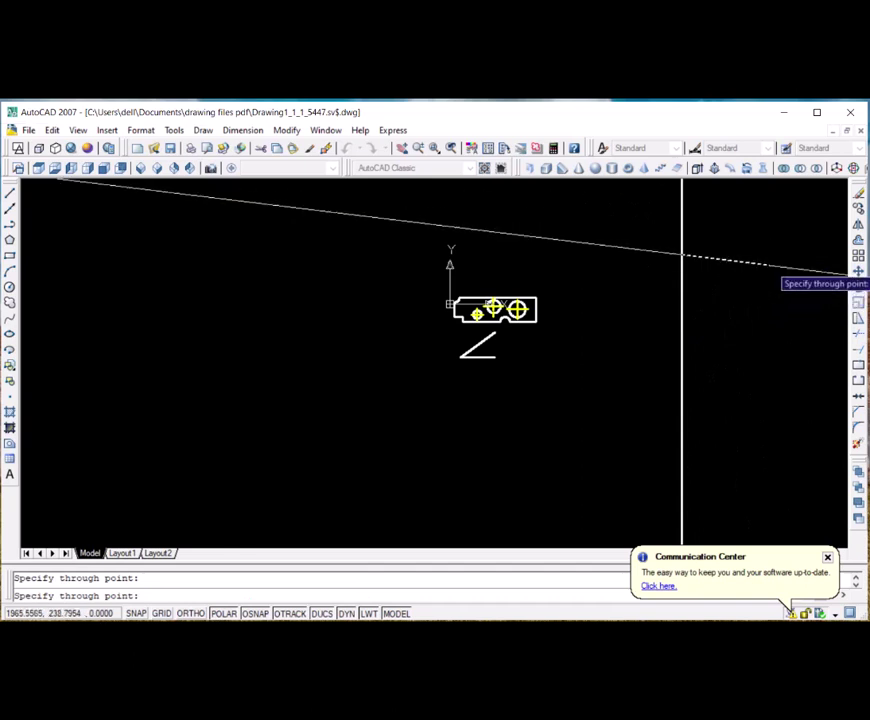
{"action": "left_click", "coordinate": [776, 254]}
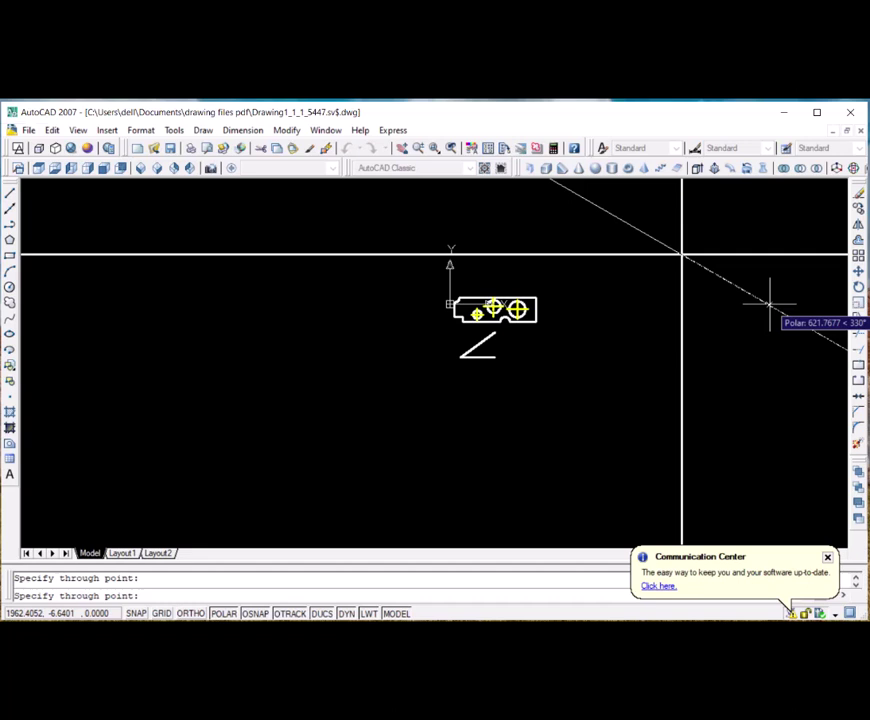
Add radiating xlines at shallow, 150°, 215°, 255° and other angles, then finish the command.
{"action": "left_click", "coordinate": [744, 237]}
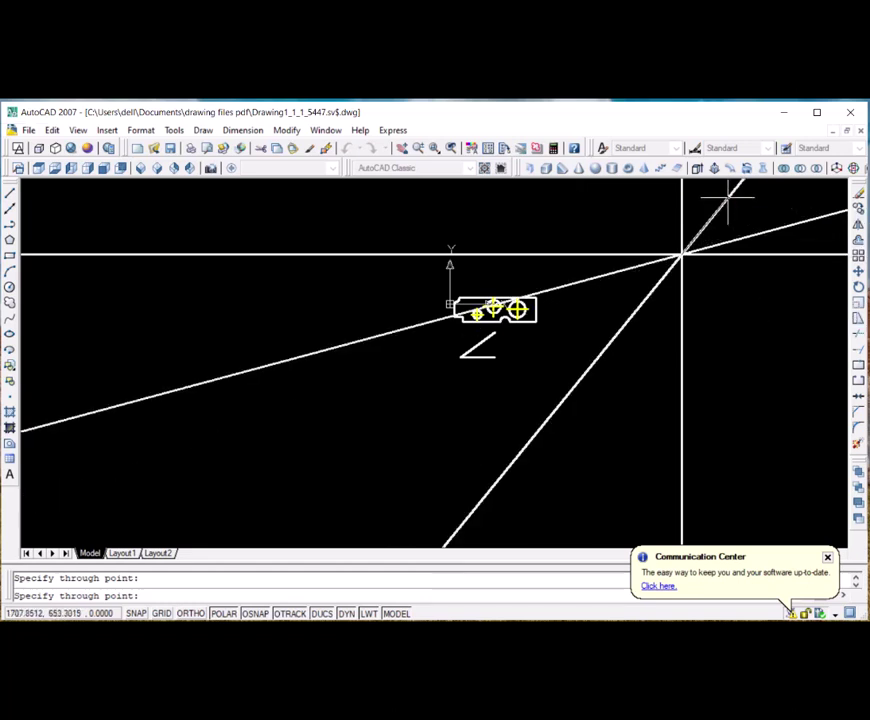
{"action": "left_click", "coordinate": [728, 200]}
{"action": "left_click", "coordinate": [647, 188]}
{"action": "left_click", "coordinate": [617, 190]}
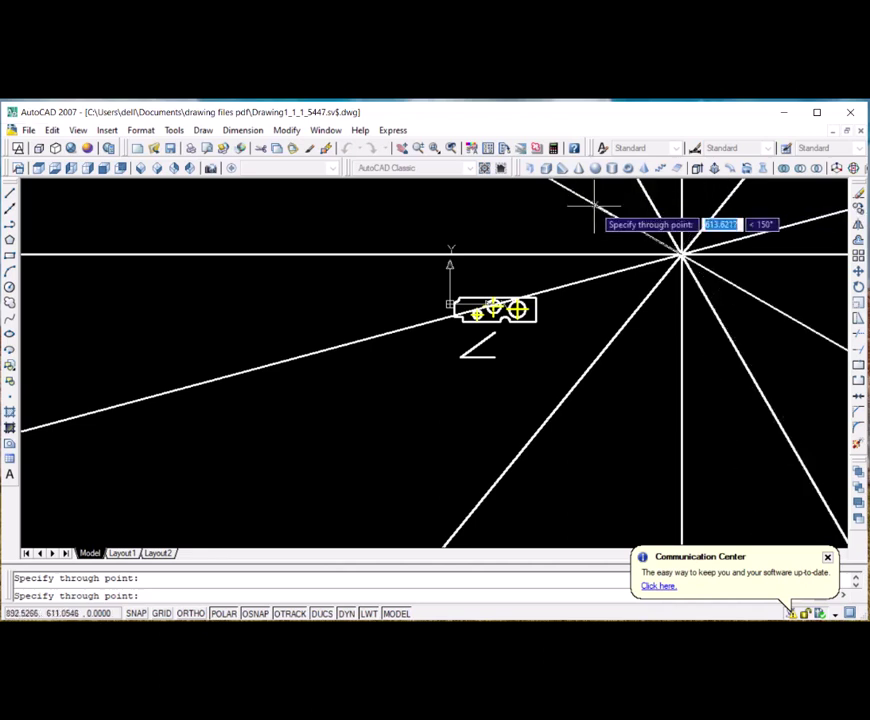
{"action": "left_click", "coordinate": [596, 207]}
{"action": "left_click", "coordinate": [592, 313]}
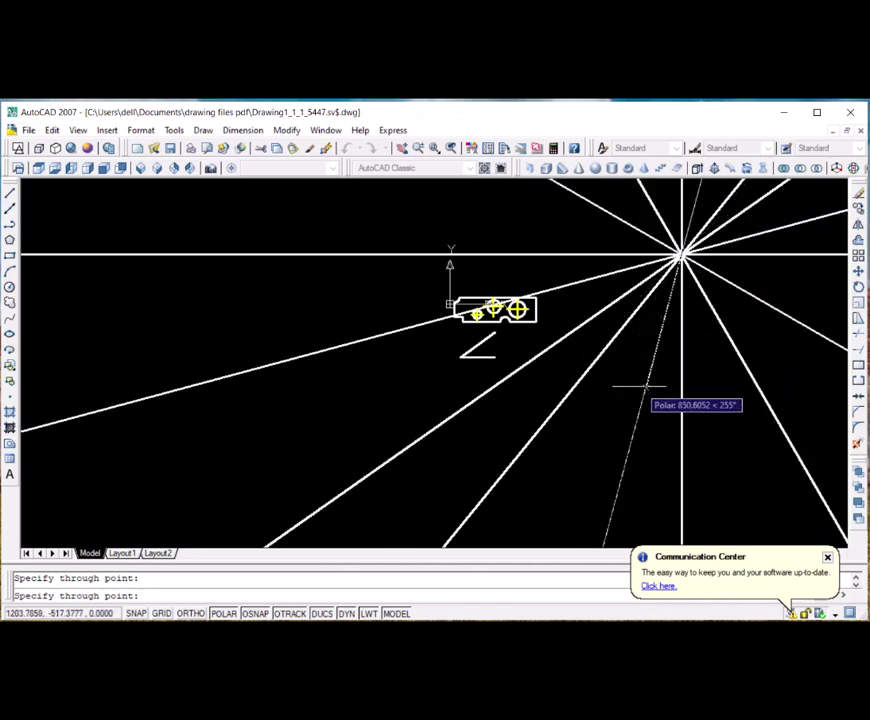
{"action": "left_click", "coordinate": [643, 382]}
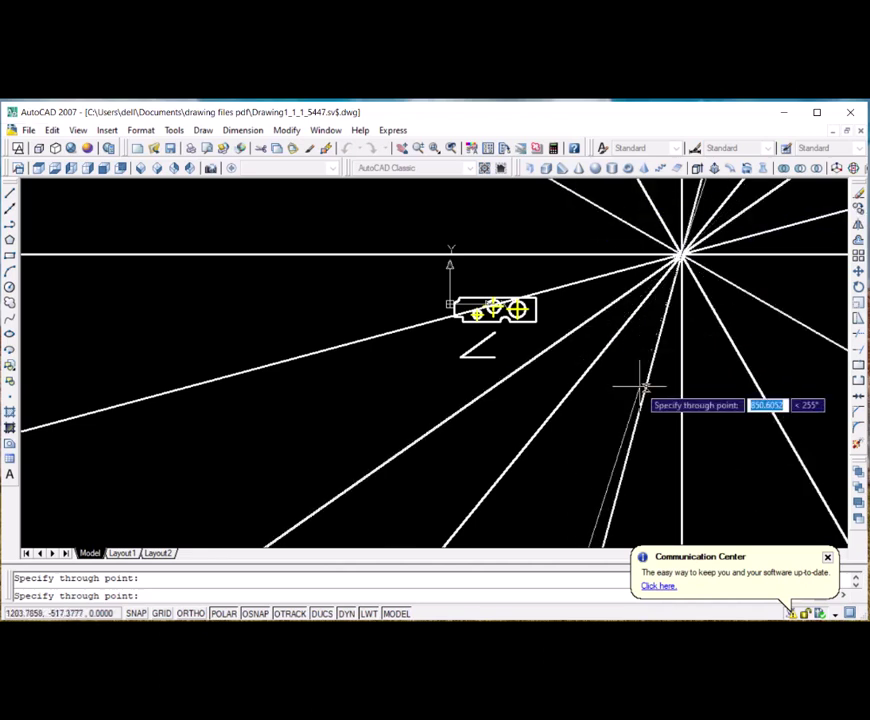
{"action": "left_click", "coordinate": [783, 283]}
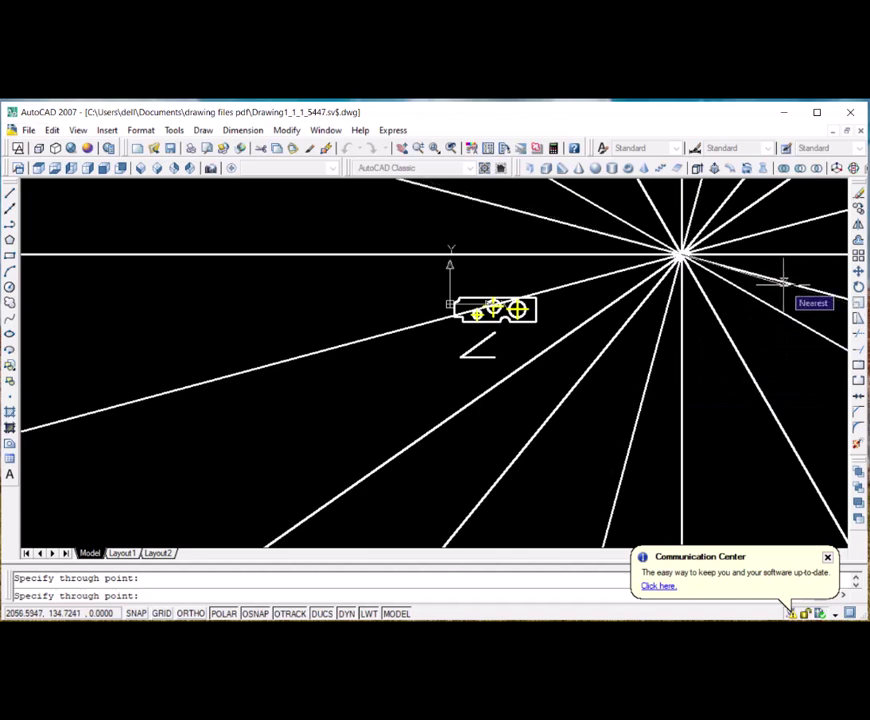
{"action": "key", "text": "Return"}
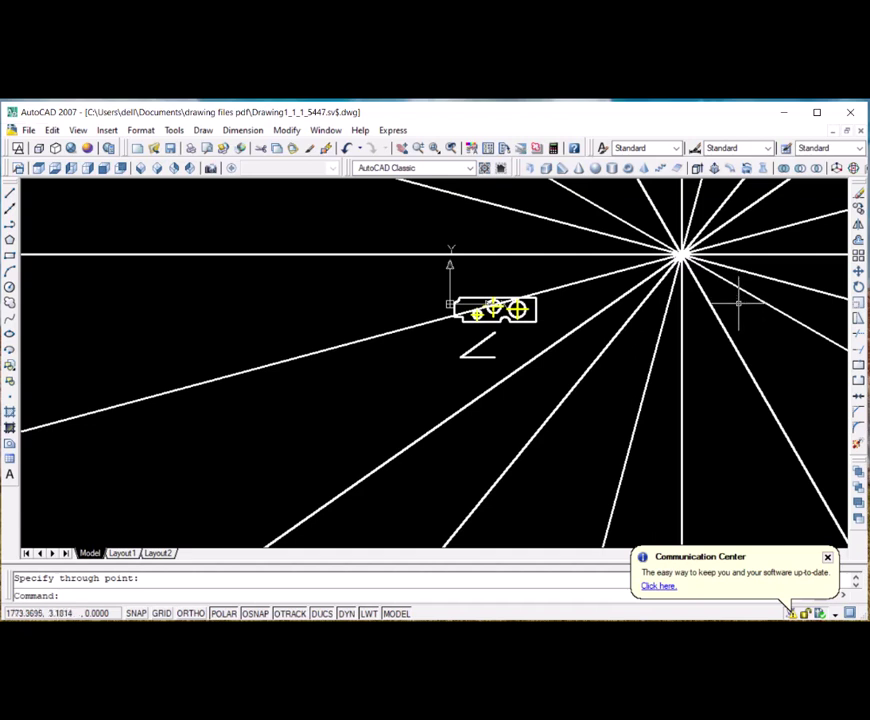
Crossing-select the 9 construction lines around the fan's centre and delete them.
{"action": "left_click", "coordinate": [738, 301]}
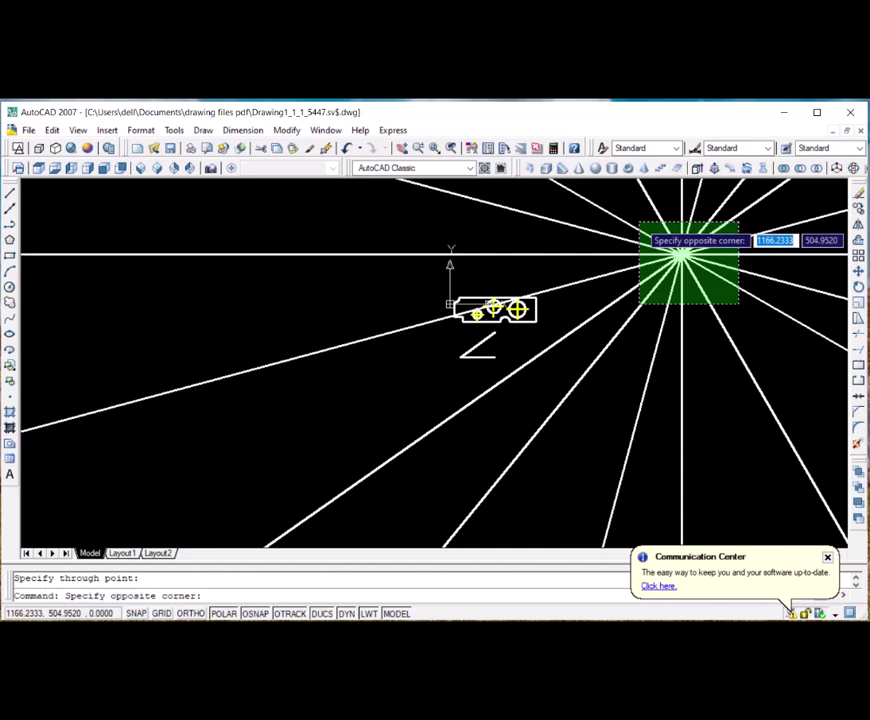
{"action": "left_click", "coordinate": [640, 224]}
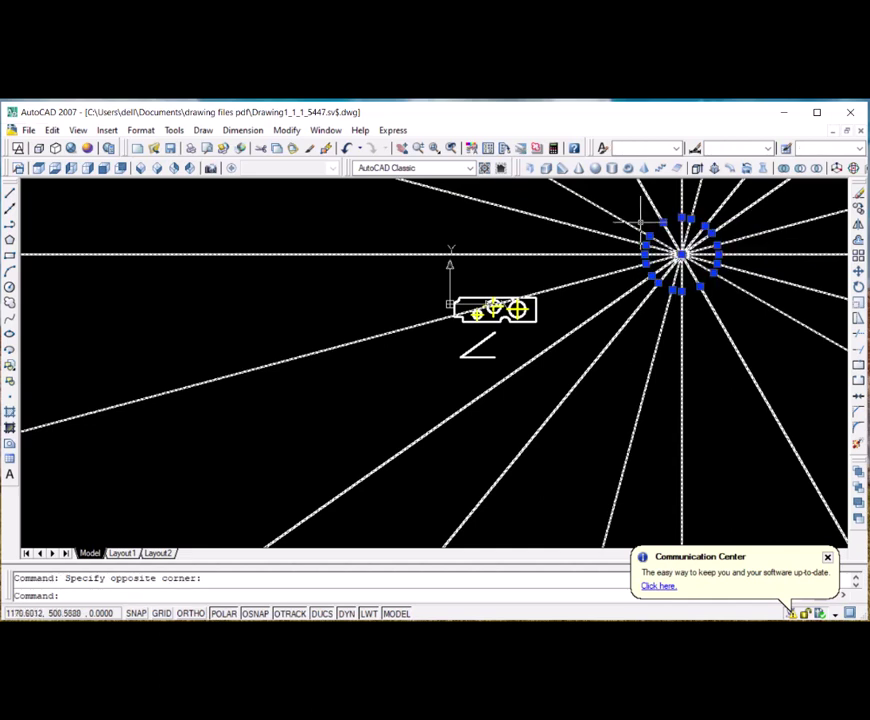
{"action": "key", "text": "Delete"}
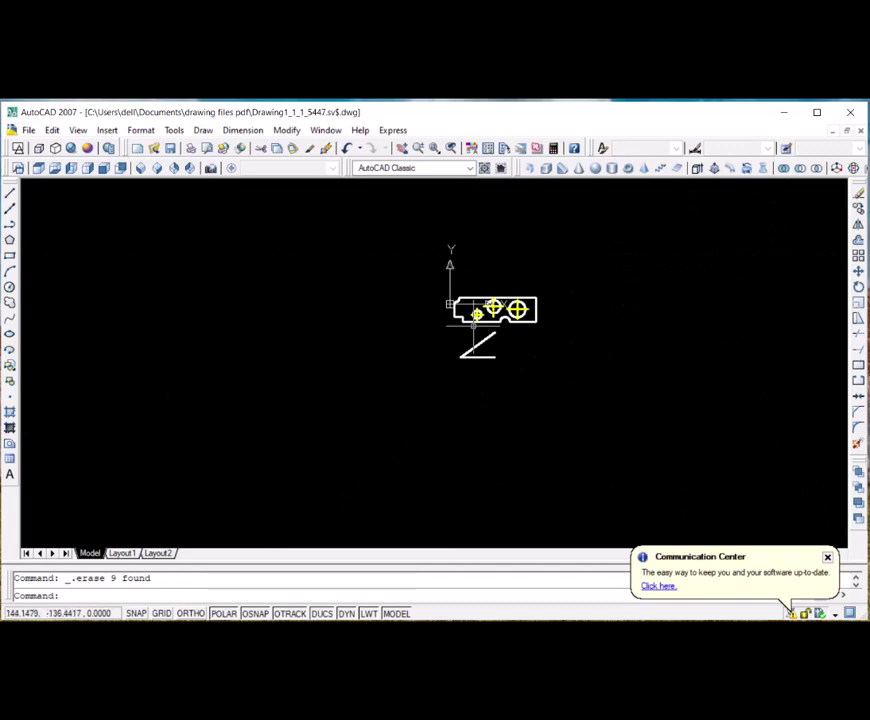
{"action": "scroll", "coordinate": [483, 340], "scroll_direction": "up", "scroll_amount": 5}
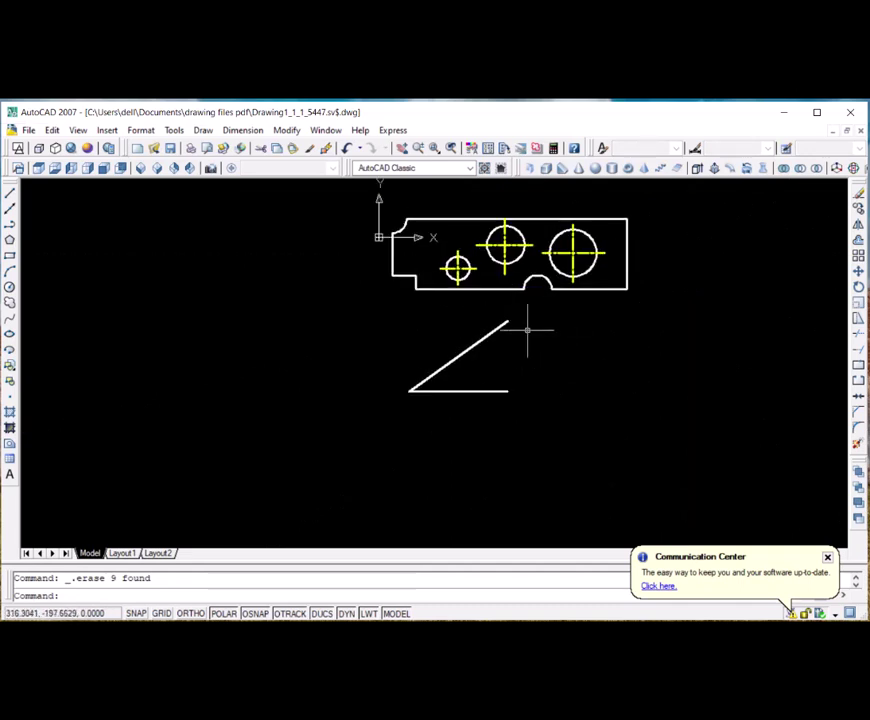
{"action": "scroll", "coordinate": [527, 328], "scroll_direction": "down", "scroll_amount": 2}
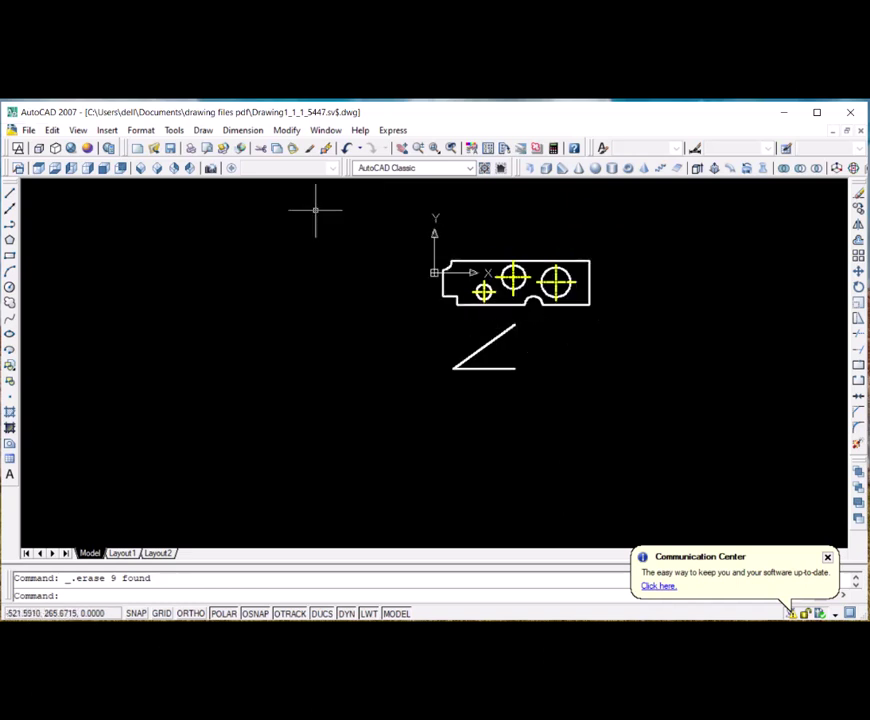
Start a multiline right of the plate, placing its start point and first corner.
{"action": "left_click", "coordinate": [205, 131]}
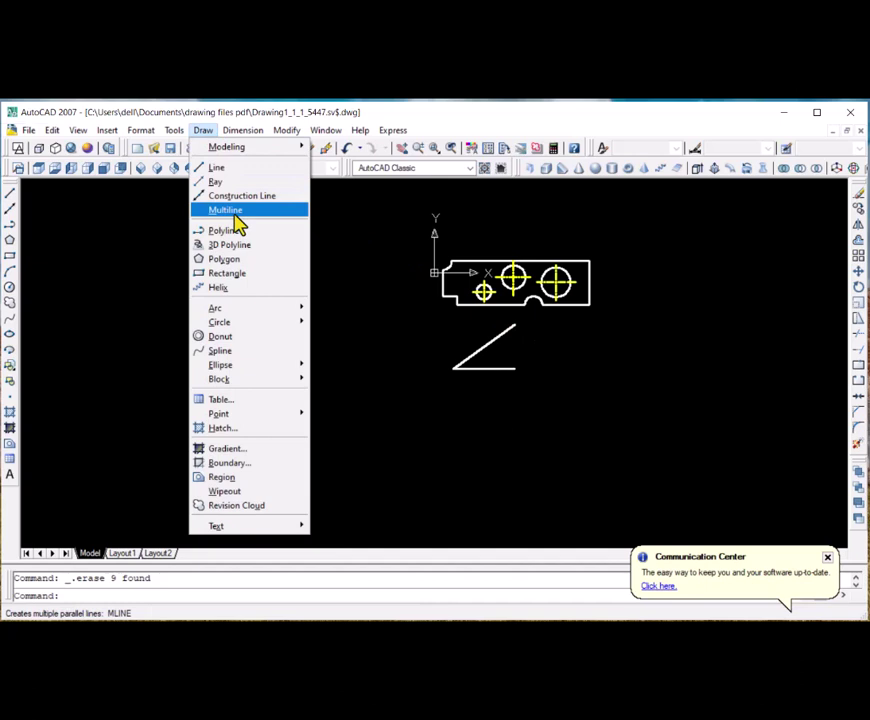
{"action": "left_click", "coordinate": [234, 217]}
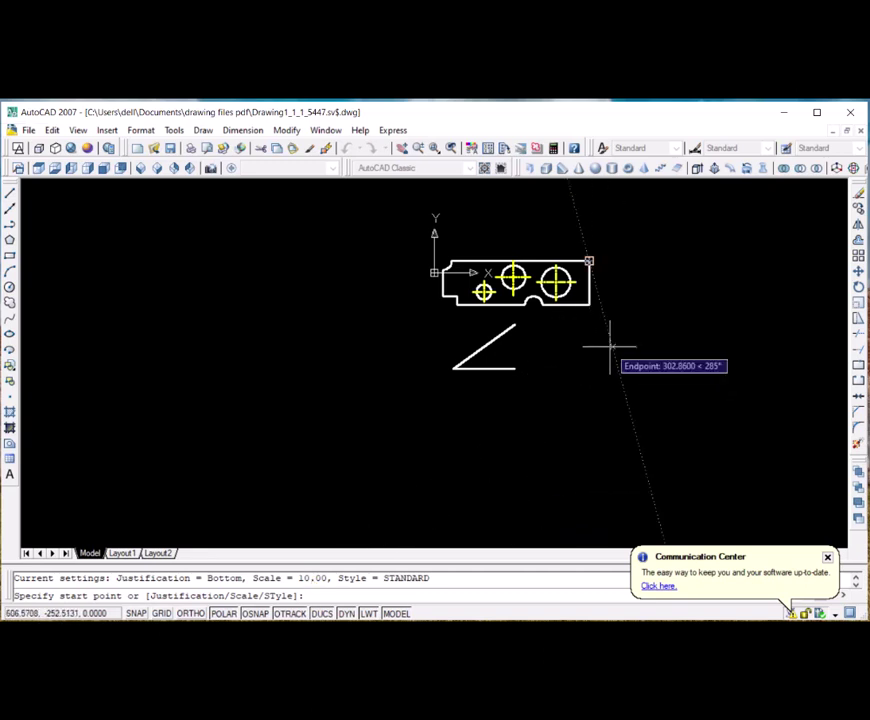
{"action": "left_click", "coordinate": [640, 330]}
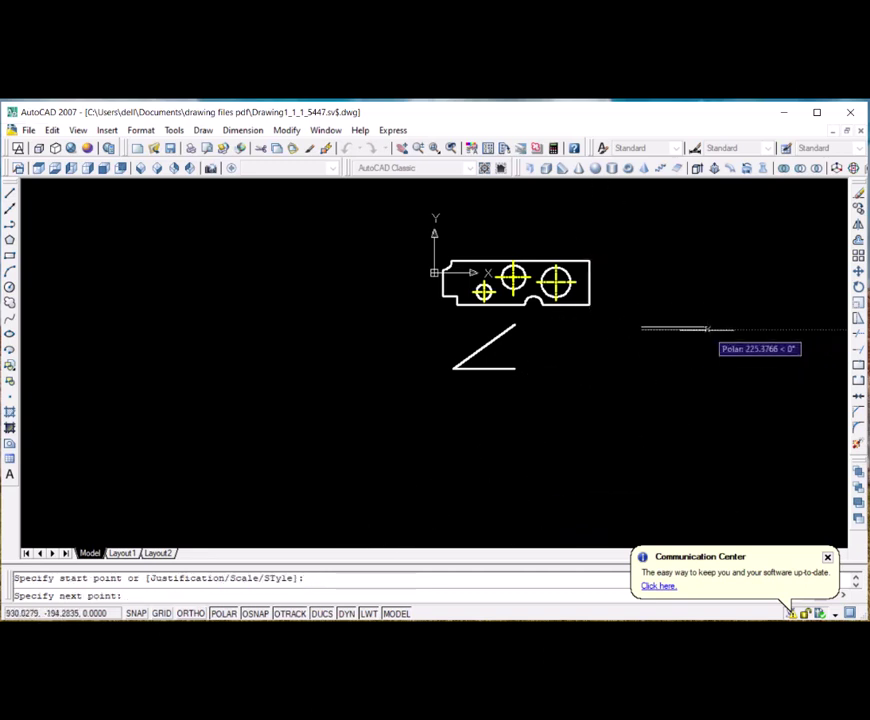
{"action": "scroll", "coordinate": [714, 328], "scroll_direction": "up", "scroll_amount": 5}
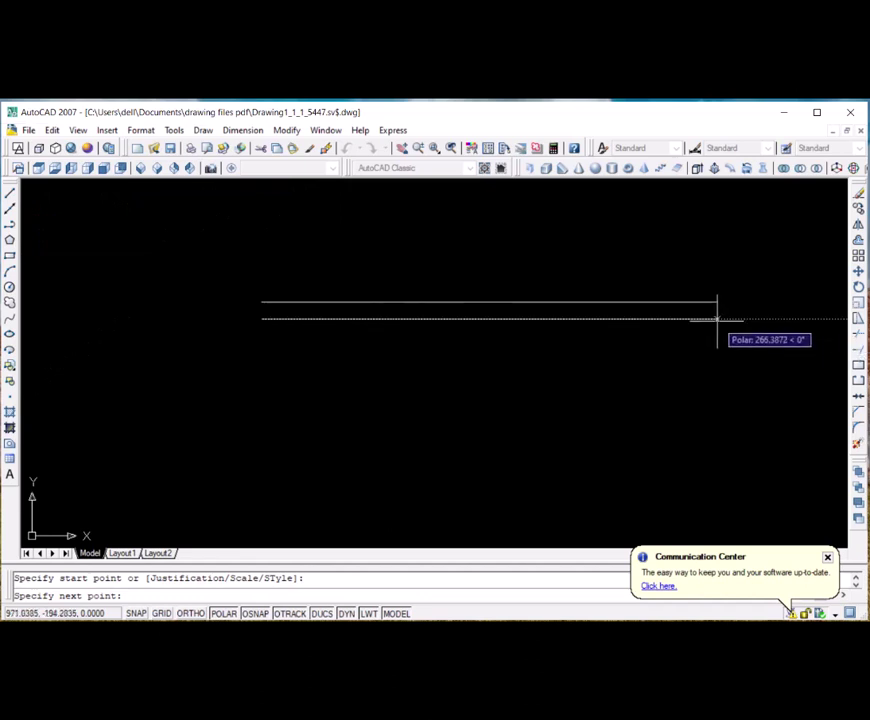
{"action": "scroll", "coordinate": [717, 319], "scroll_direction": "up", "scroll_amount": 6}
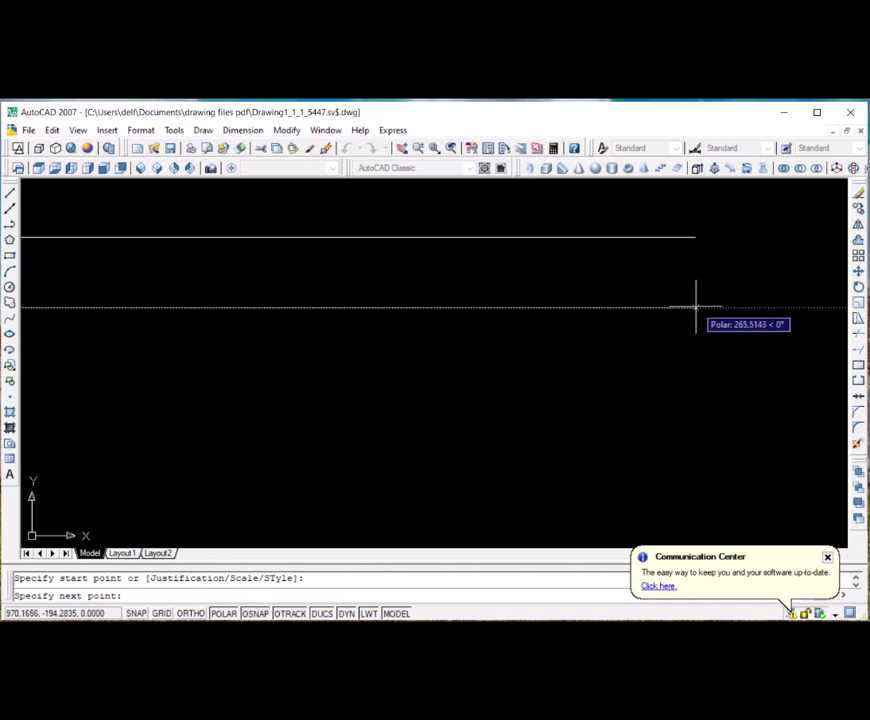
{"action": "left_click", "coordinate": [696, 307]}
Add the remaining multiline corners and close the six-sided shape with C.
{"action": "scroll", "coordinate": [698, 305], "scroll_direction": "down", "scroll_amount": 4}
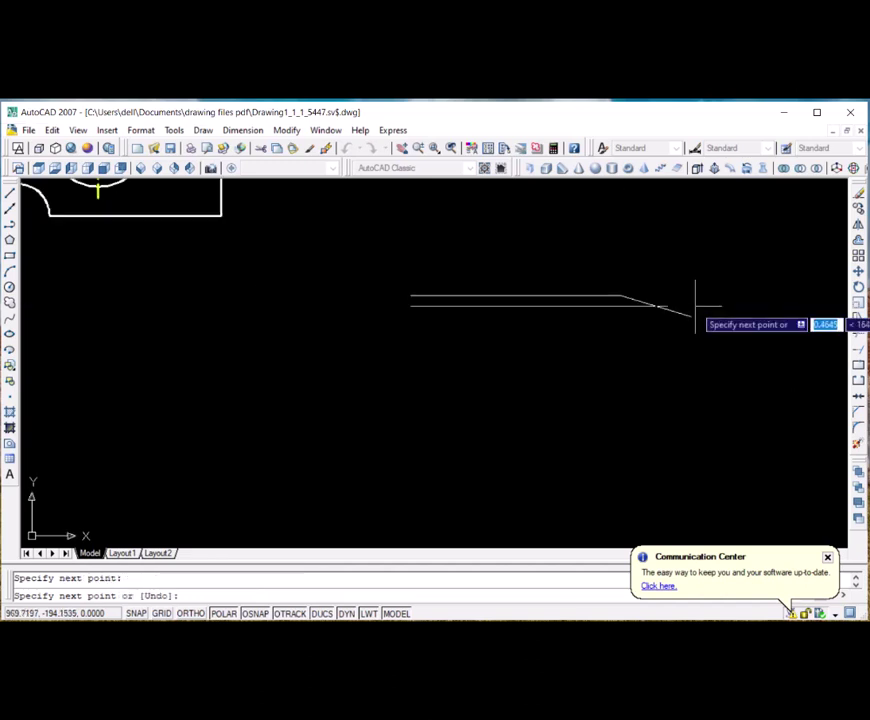
{"action": "left_click", "coordinate": [713, 235]}
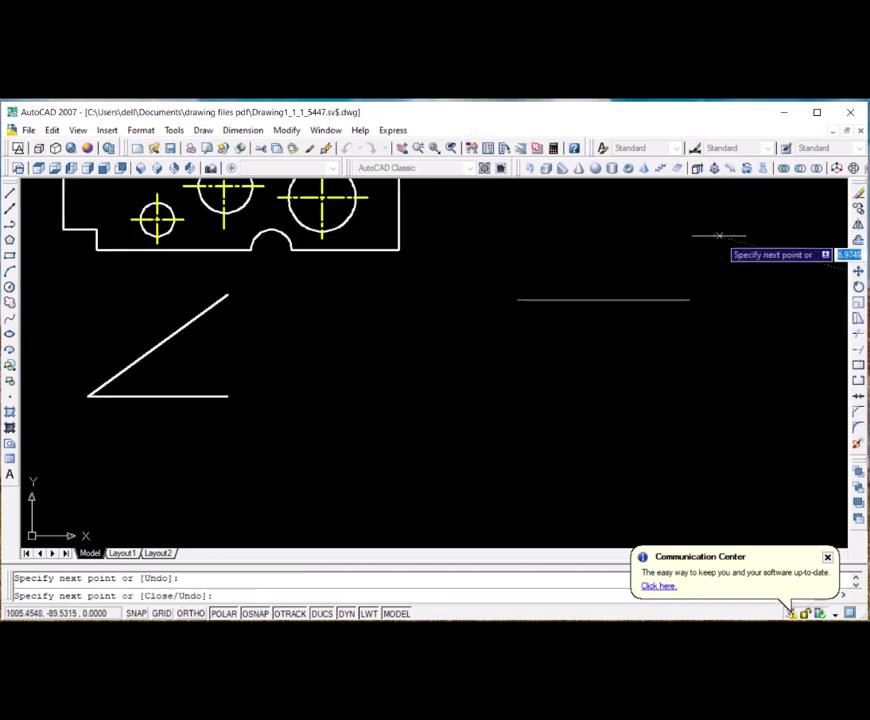
{"action": "left_click", "coordinate": [761, 243]}
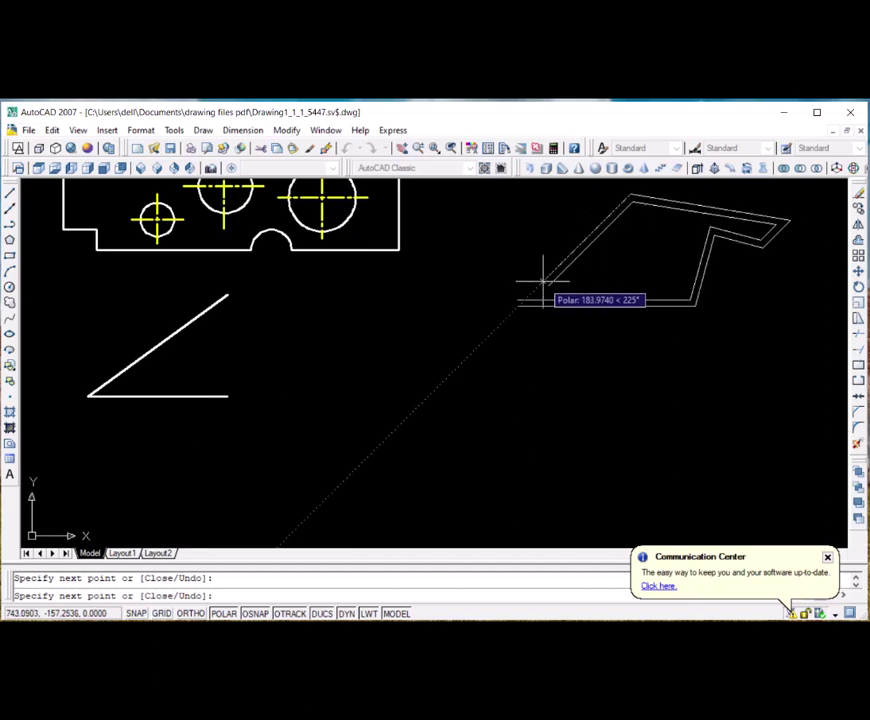
{"action": "type", "text": "c"}
{"action": "key", "text": "Return"}
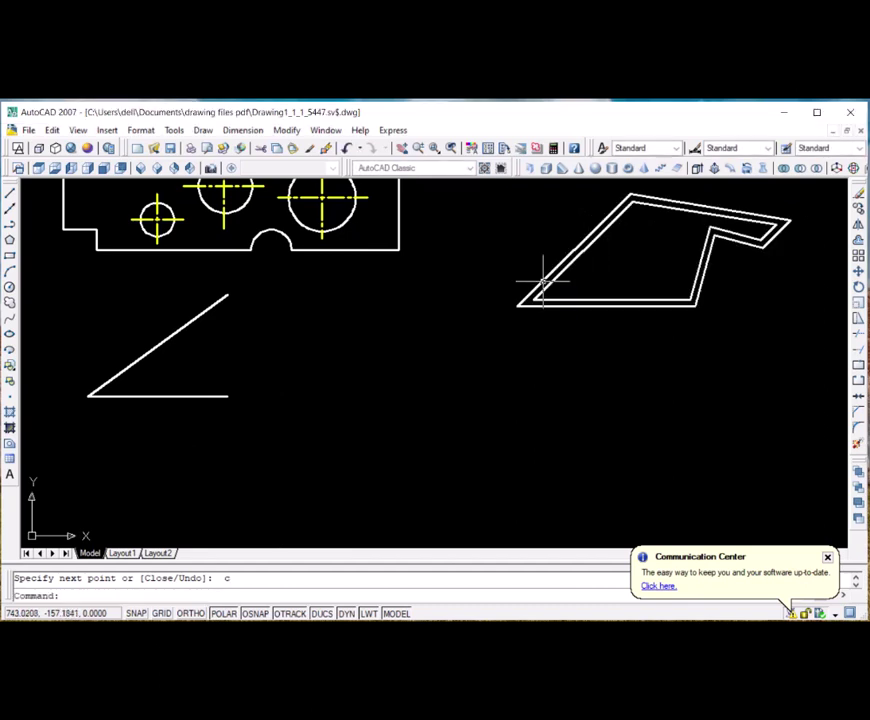
{"action": "scroll", "coordinate": [532, 316], "scroll_direction": "up", "scroll_amount": 5}
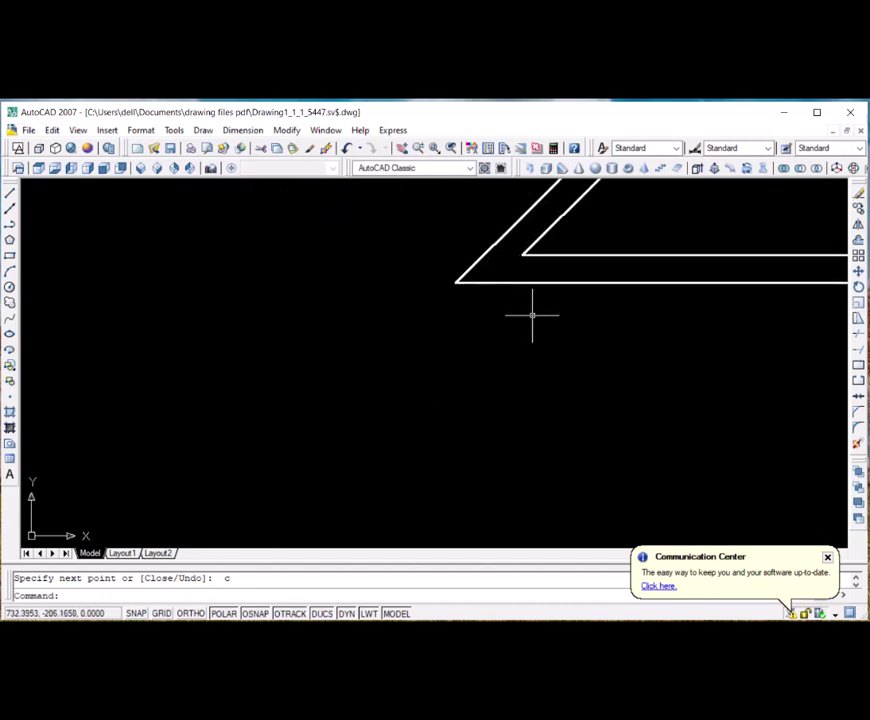
{"action": "scroll", "coordinate": [532, 316], "scroll_direction": "down", "scroll_amount": 5}
{"action": "scroll", "coordinate": [668, 293], "scroll_direction": "up", "scroll_amount": 1}
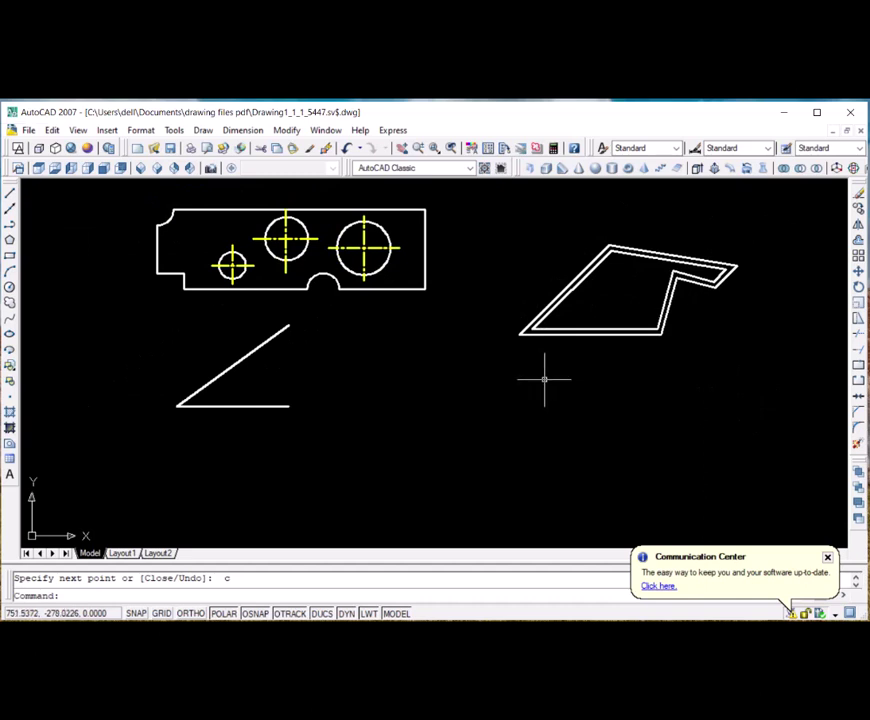
Restart Multiline with ML and change its scale from 10.00 to 2.
{"action": "left_click", "coordinate": [205, 131]}
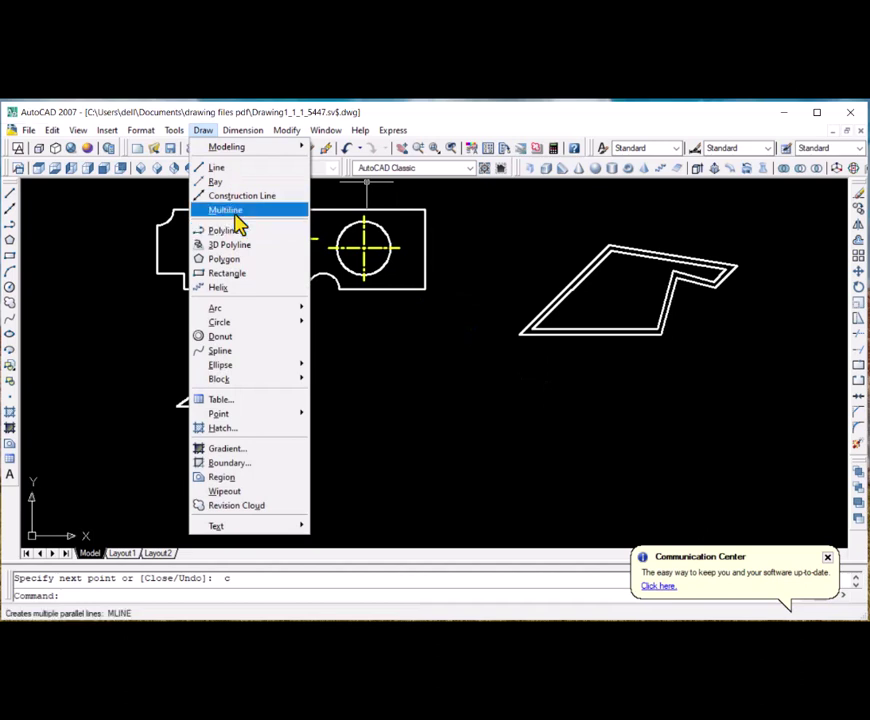
{"action": "left_click", "coordinate": [421, 388]}
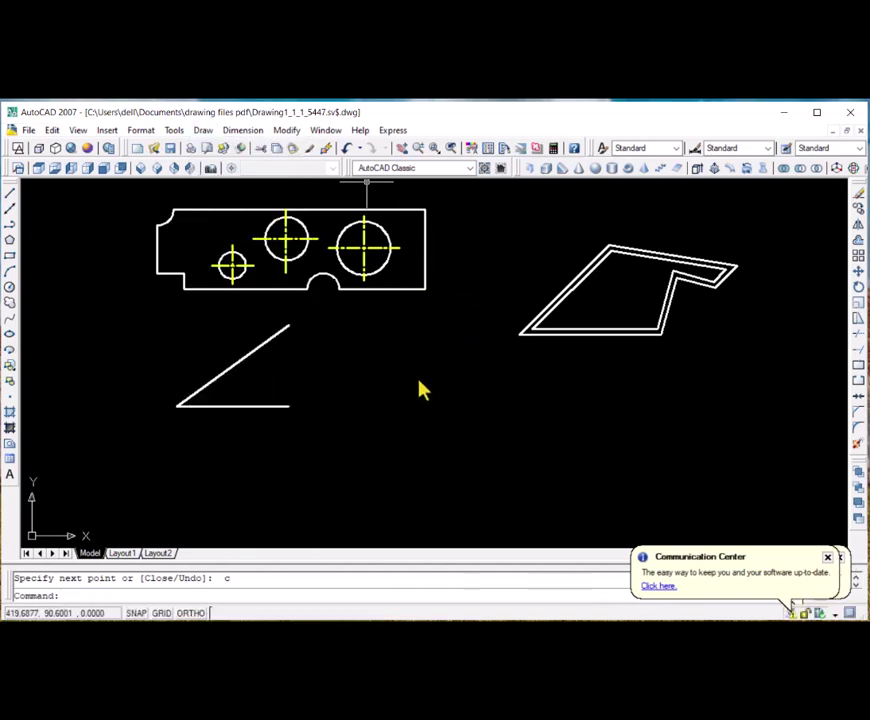
{"action": "left_click", "coordinate": [419, 380]}
{"action": "type", "text": "ml"}
{"action": "key", "text": "Return"}
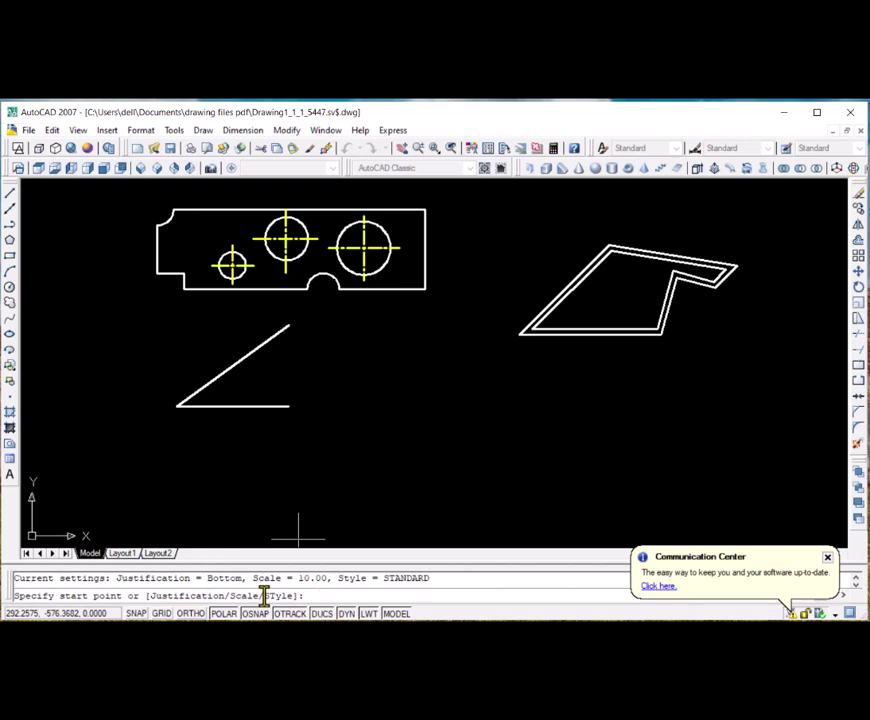
{"action": "type", "text": "s"}
{"action": "key", "text": "Return"}
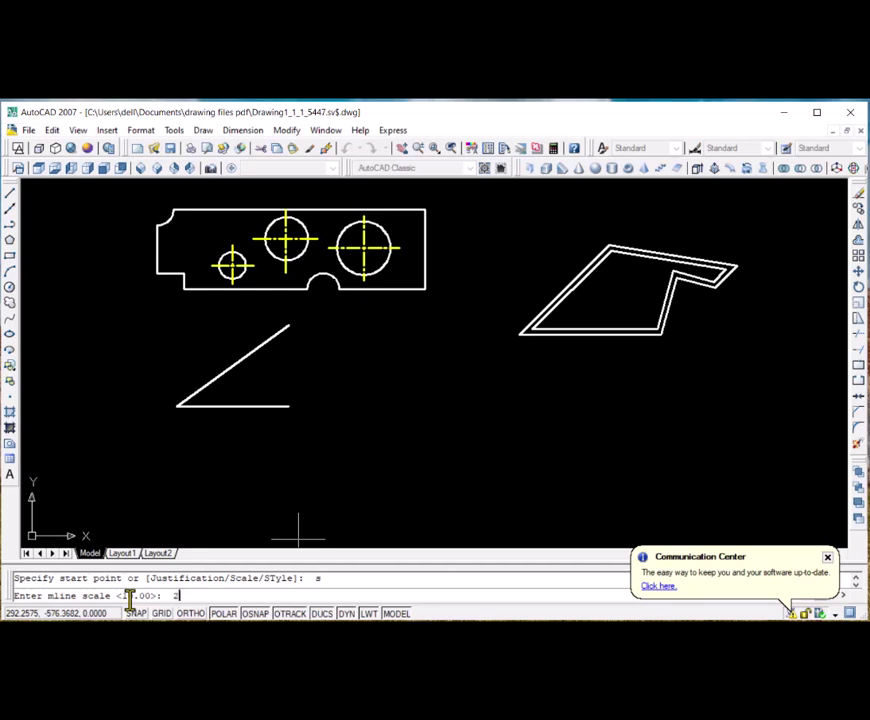
{"action": "type", "text": "2"}
{"action": "key", "text": "Return"}
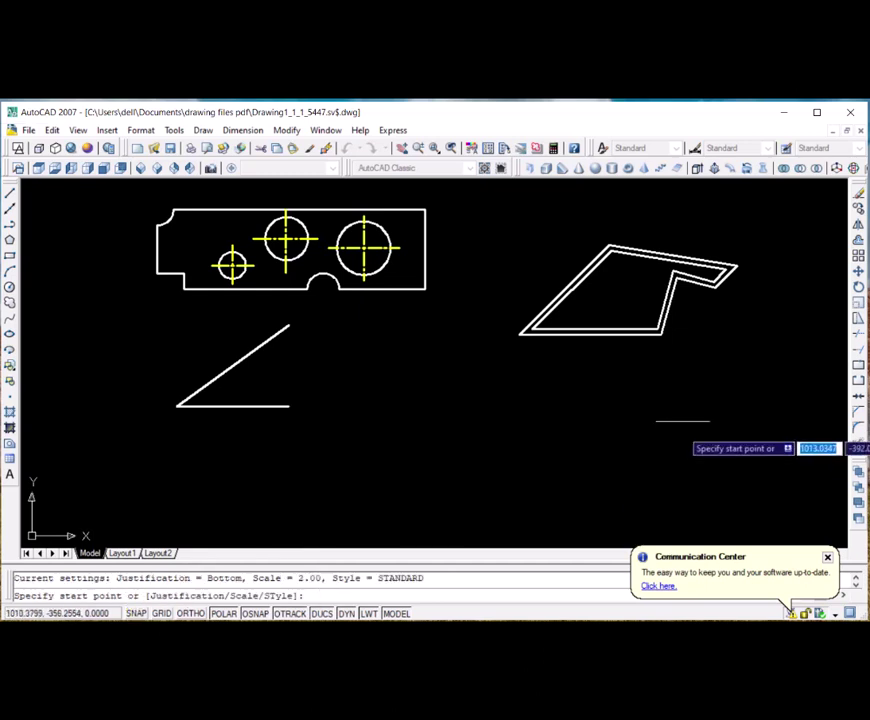
Draw a six-vertex zigzag multiline beside the first outline and close it back to its start.
{"action": "left_click", "coordinate": [628, 387]}
{"action": "left_click", "coordinate": [710, 387]}
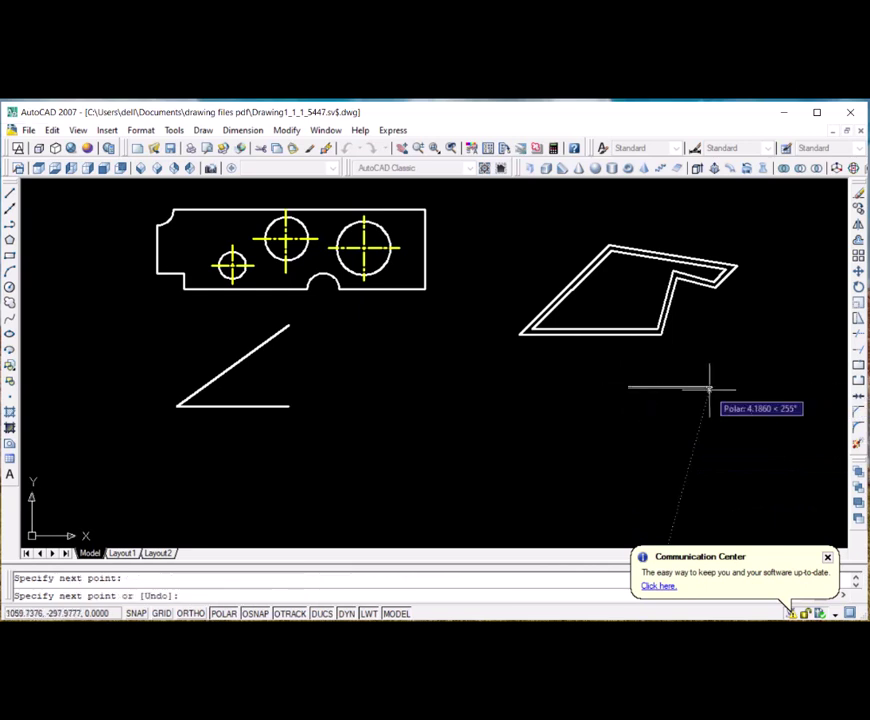
{"action": "left_click", "coordinate": [736, 357]}
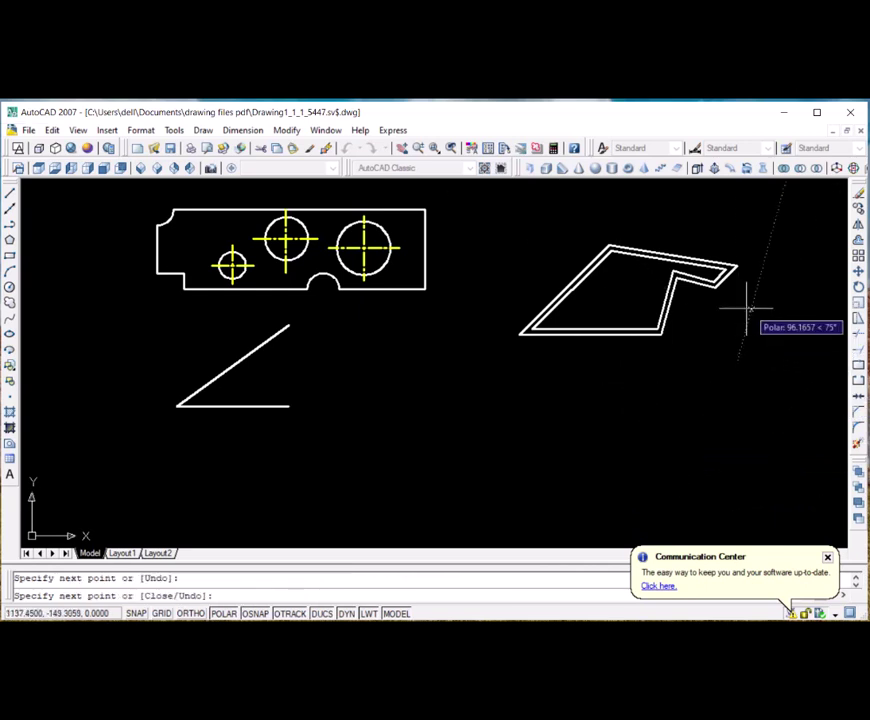
{"action": "left_click", "coordinate": [722, 328]}
{"action": "left_click", "coordinate": [663, 362]}
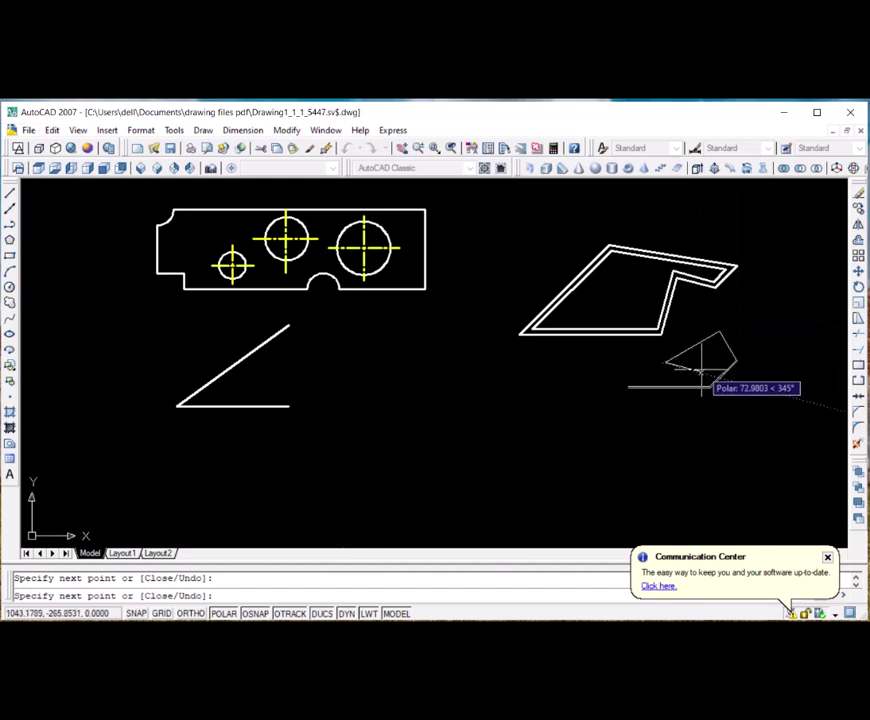
{"action": "left_click", "coordinate": [701, 372]}
{"action": "type", "text": "c"}
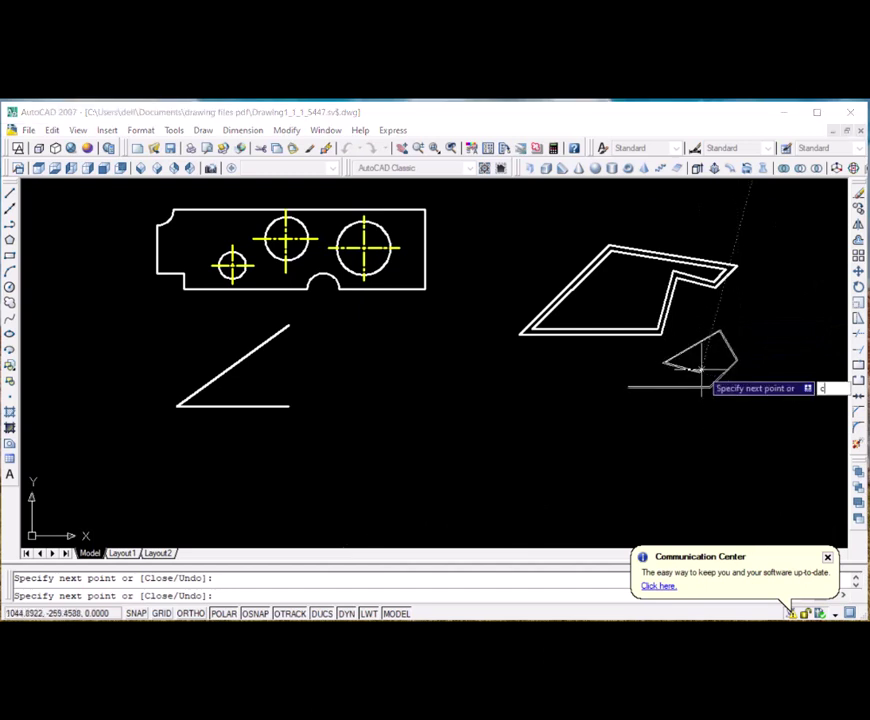
{"action": "key", "text": "Return"}
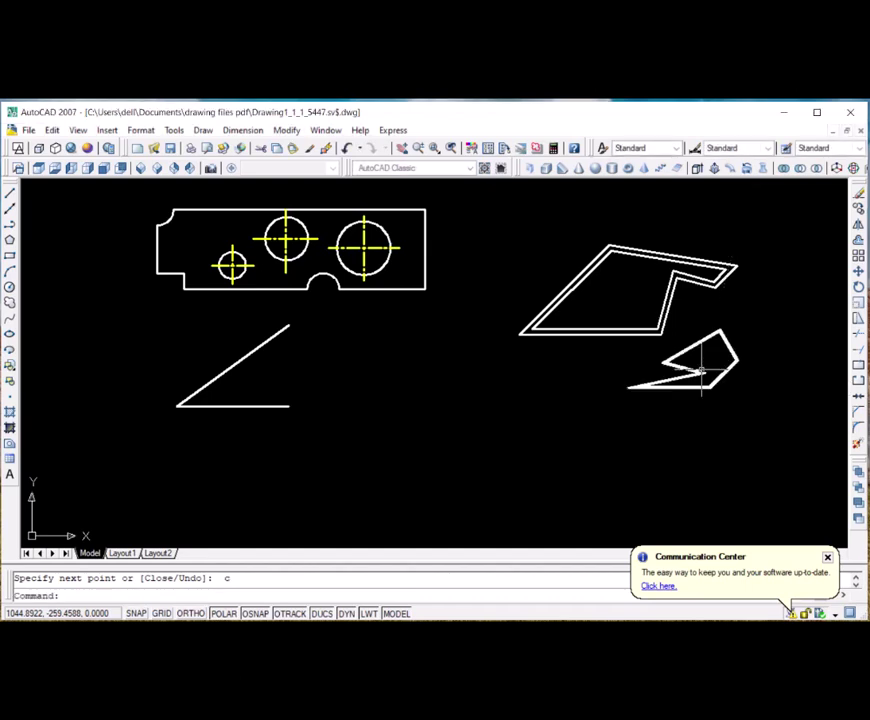
{"action": "scroll", "coordinate": [684, 356], "scroll_direction": "up", "scroll_amount": 3}
{"action": "scroll", "coordinate": [690, 350], "scroll_direction": "up", "scroll_amount": 2}
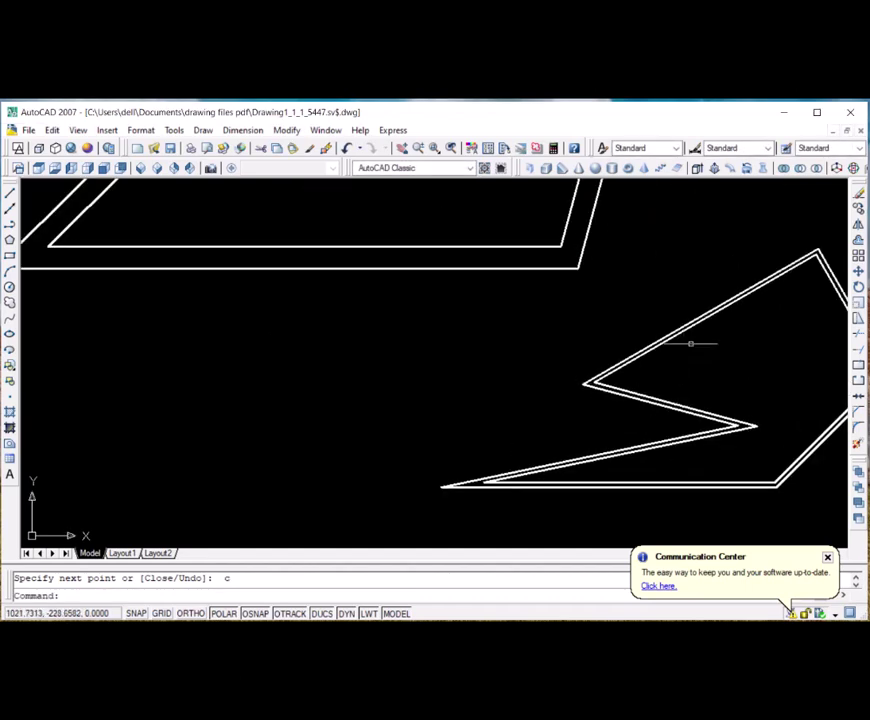
{"action": "scroll", "coordinate": [719, 363], "scroll_direction": "up", "scroll_amount": 3}
{"action": "scroll", "coordinate": [719, 371], "scroll_direction": "down", "scroll_amount": 2}
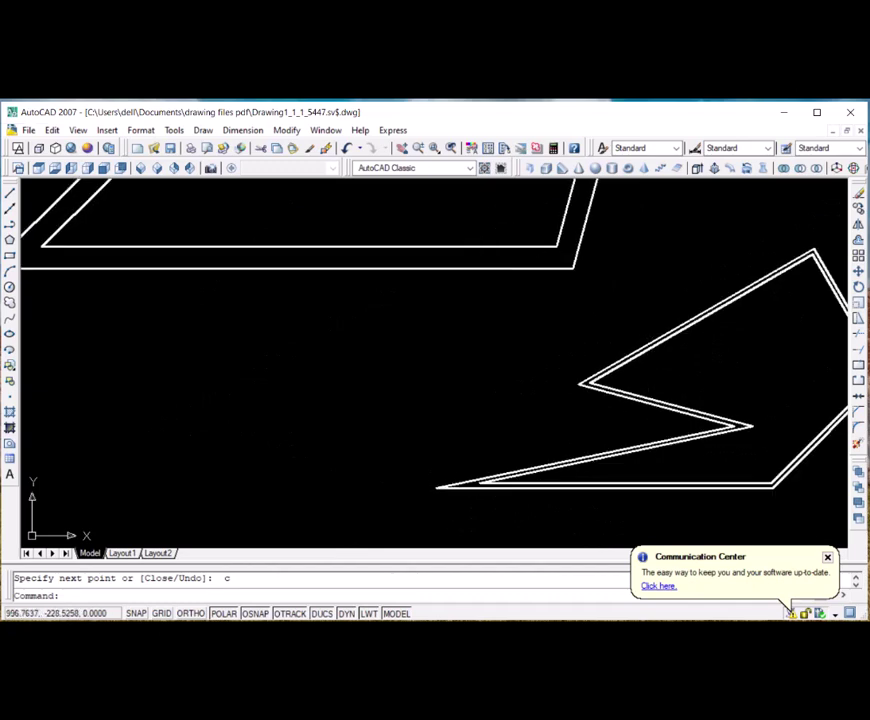
{"action": "scroll", "coordinate": [640, 330], "scroll_direction": "up", "scroll_amount": 3}
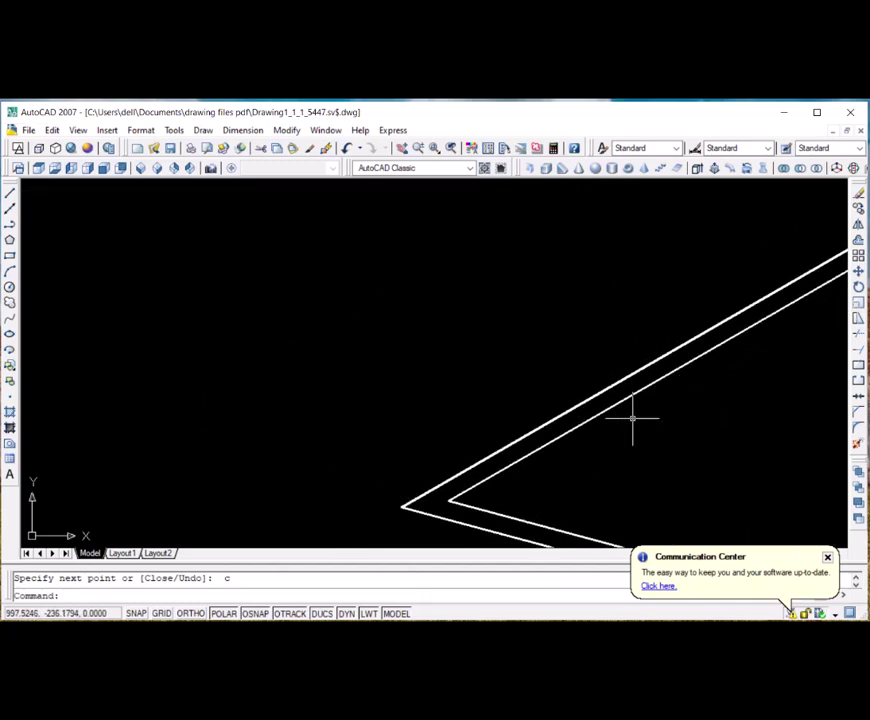
{"action": "scroll", "coordinate": [606, 369], "scroll_direction": "down", "scroll_amount": 3}
{"action": "scroll", "coordinate": [640, 378], "scroll_direction": "down", "scroll_amount": 3}
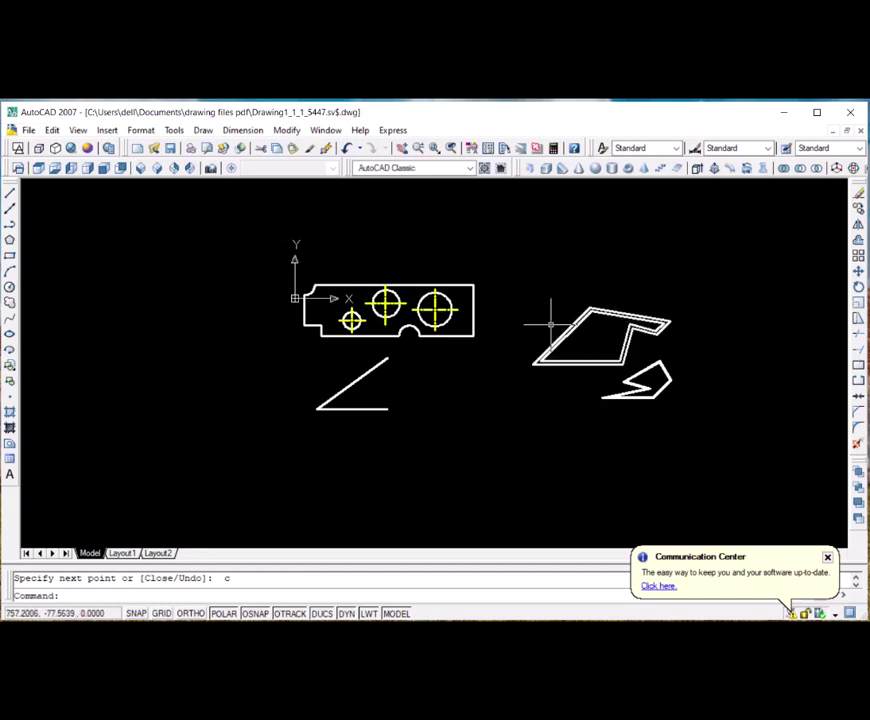
{"action": "scroll", "coordinate": [516, 356], "scroll_direction": "up", "scroll_amount": 5}
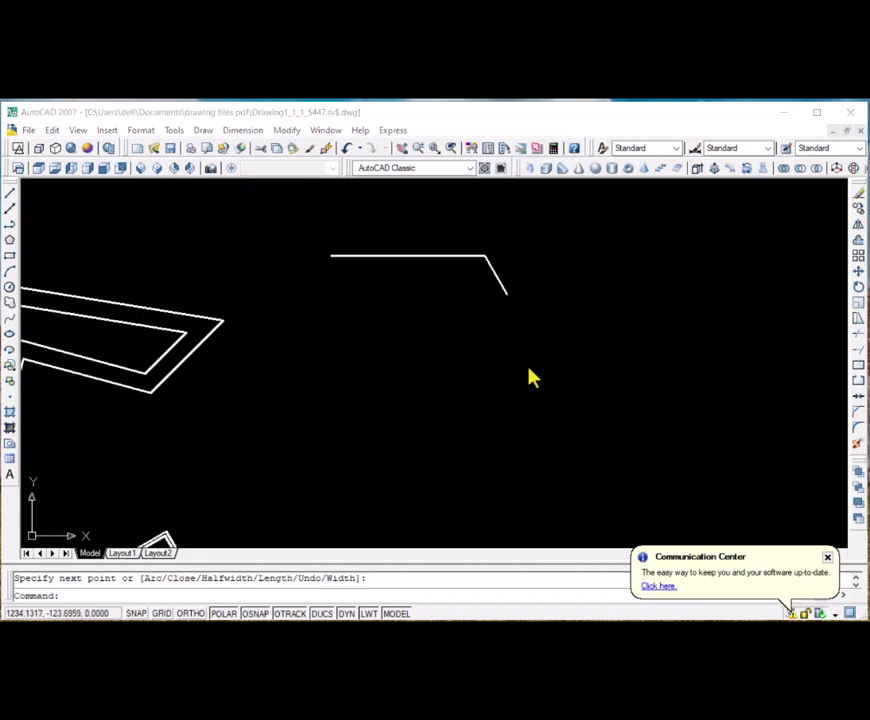
Start a polyline from the Draw menu with a 20-unit segment, then a 30-unit segment down.
{"action": "left_click", "coordinate": [204, 131]}
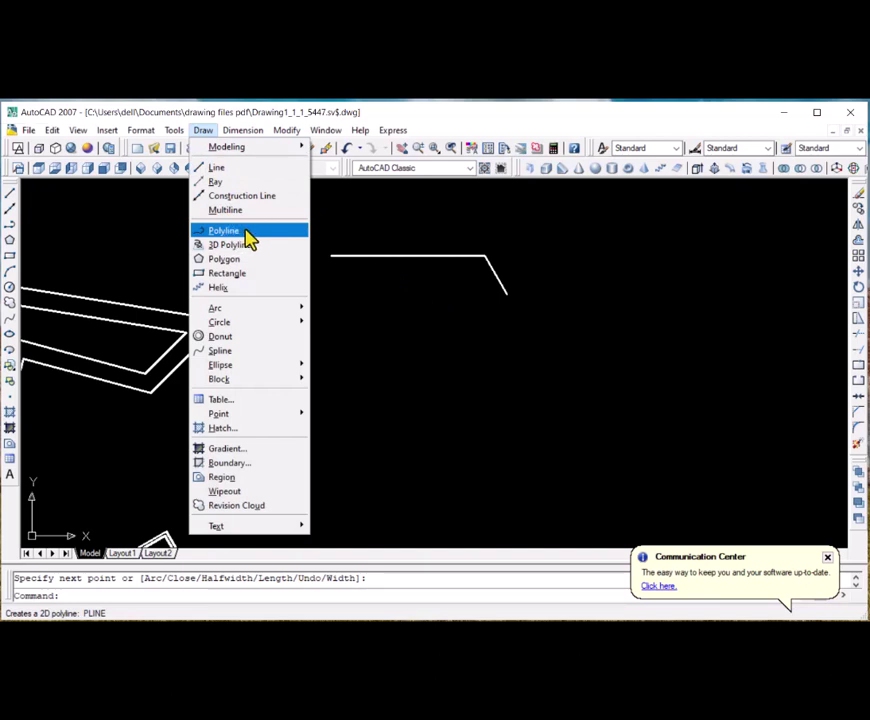
{"action": "left_click", "coordinate": [242, 232]}
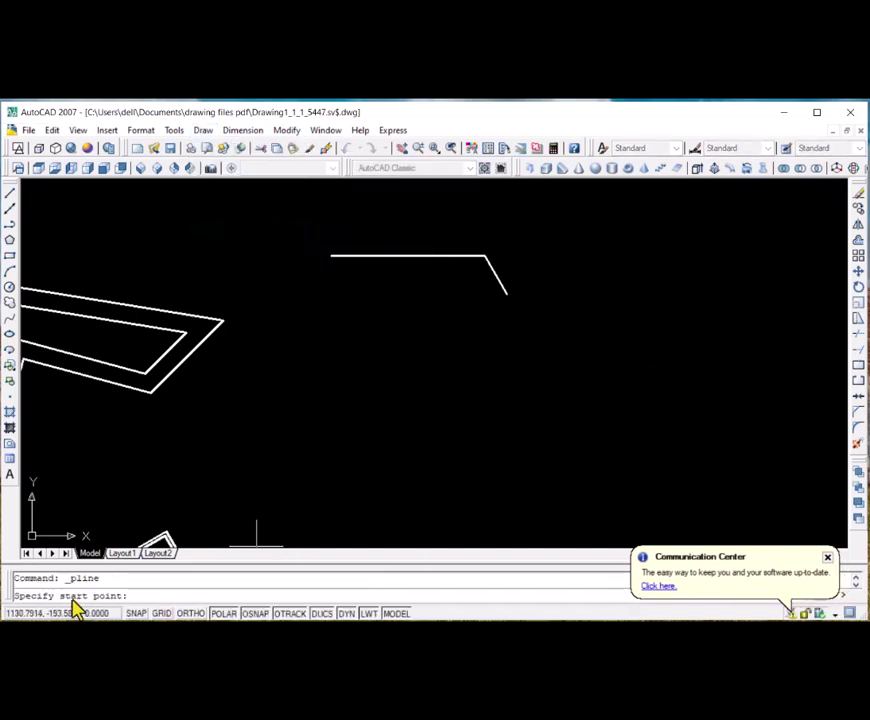
{"action": "left_click", "coordinate": [582, 322]}
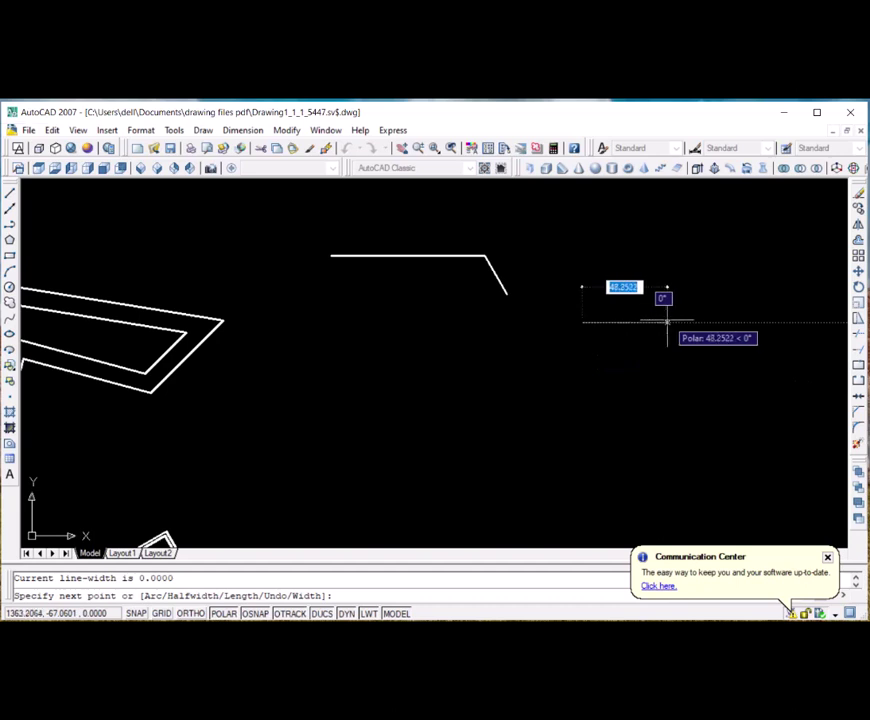
{"action": "type", "text": "20"}
{"action": "key", "text": "Return"}
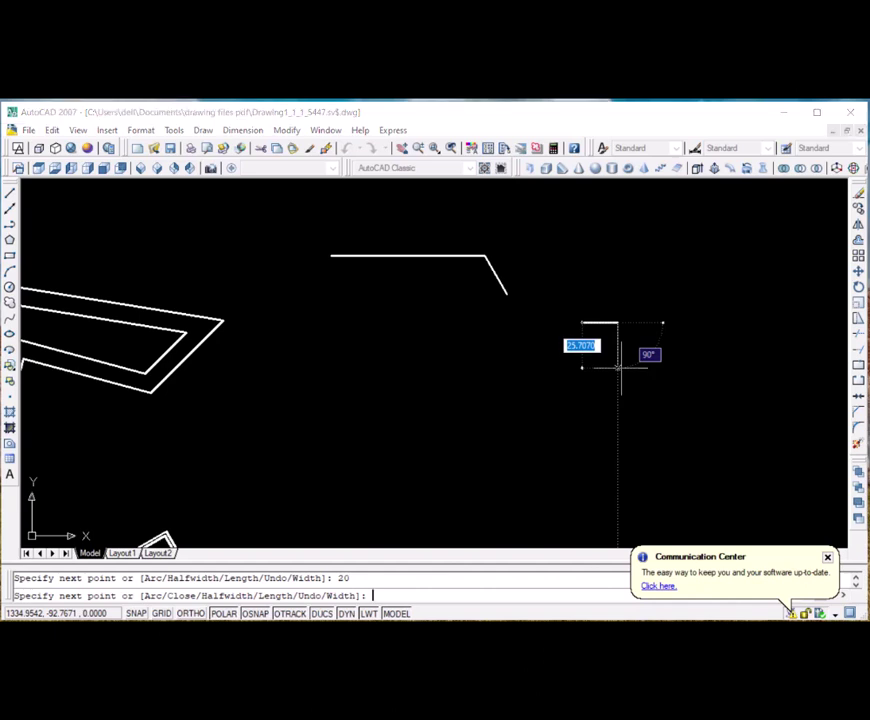
{"action": "type", "text": "30"}
{"action": "key", "text": "Return"}
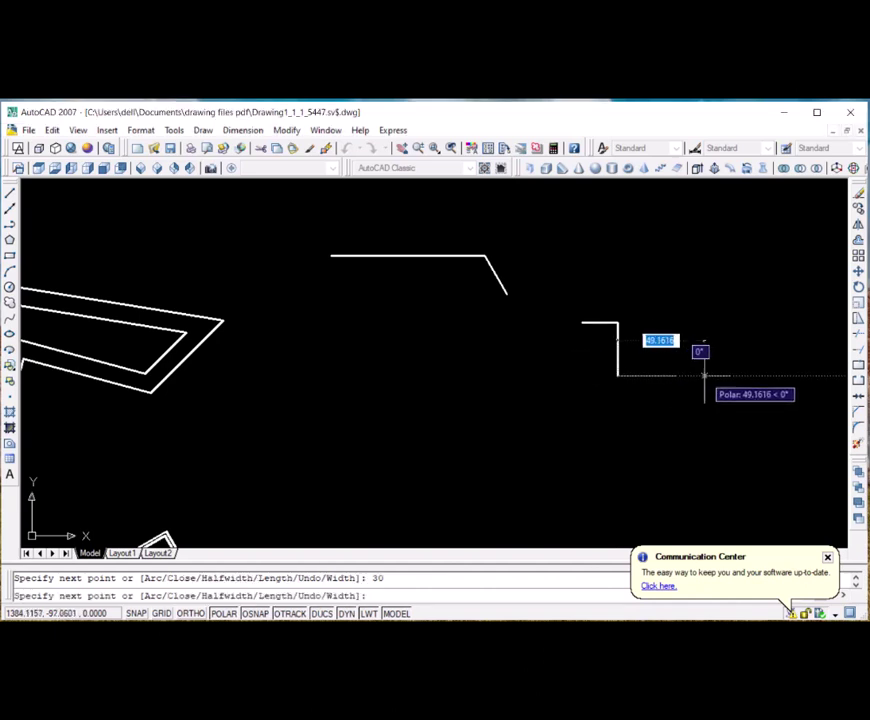
Continue the staircase with 20, 30 and 20-unit segments, then switch the polyline to arc mode.
{"action": "type", "text": "20"}
{"action": "key", "text": "Return"}
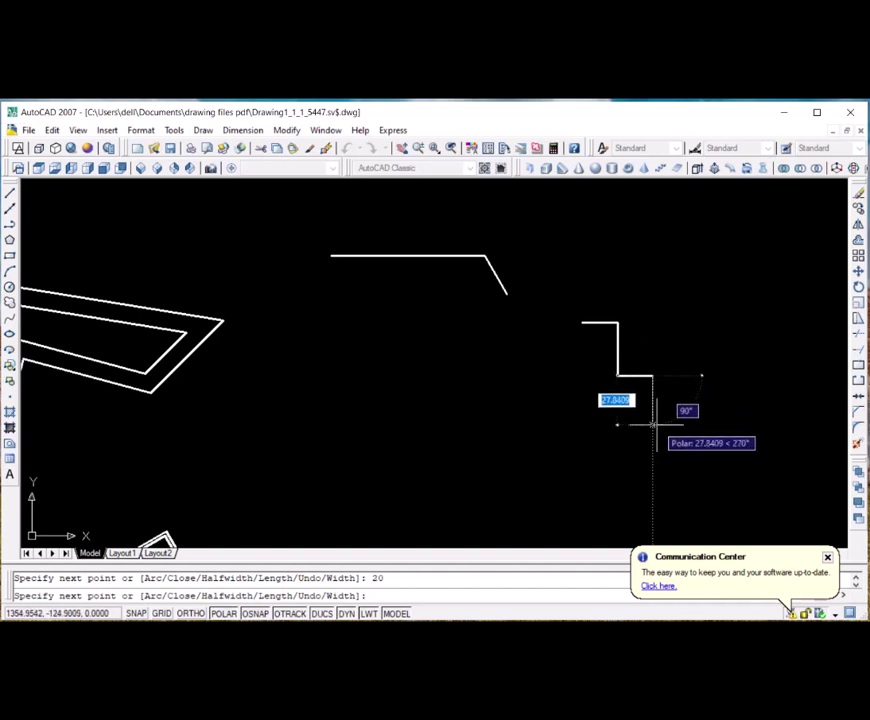
{"action": "type", "text": "30"}
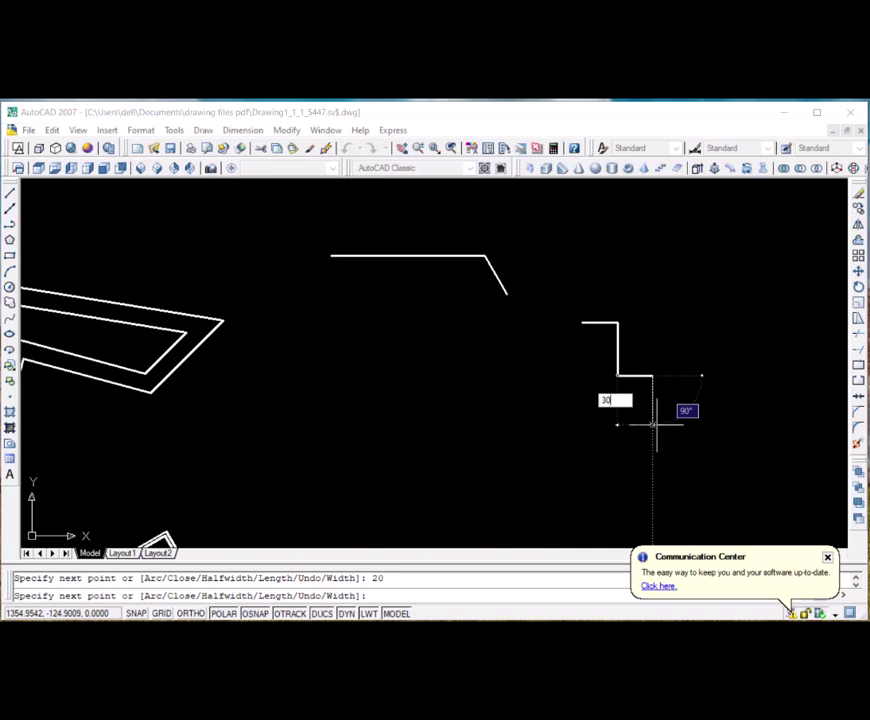
{"action": "key", "text": "Return"}
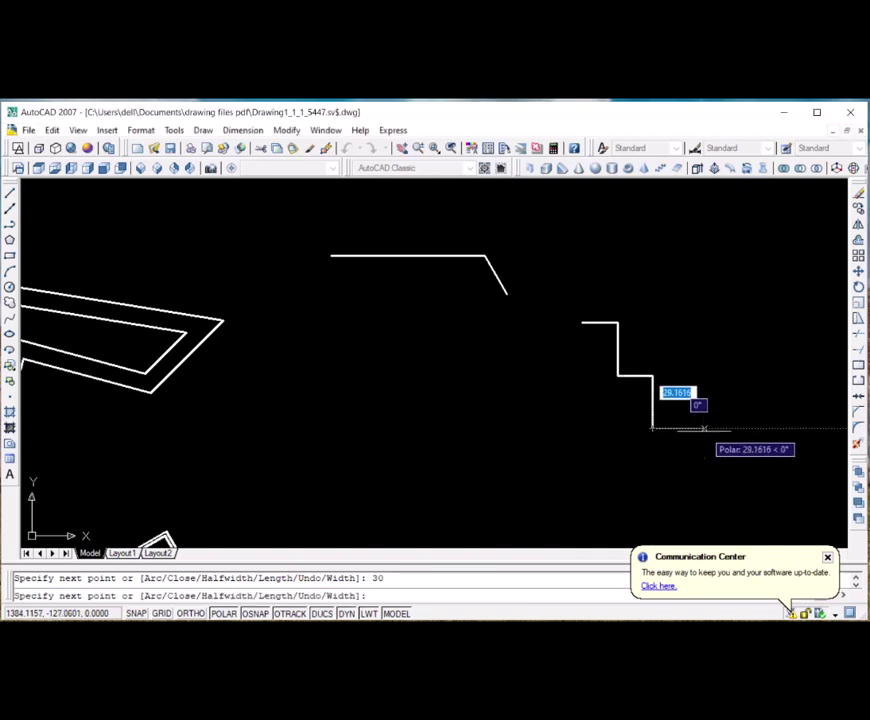
{"action": "type", "text": "20"}
{"action": "key", "text": "Return"}
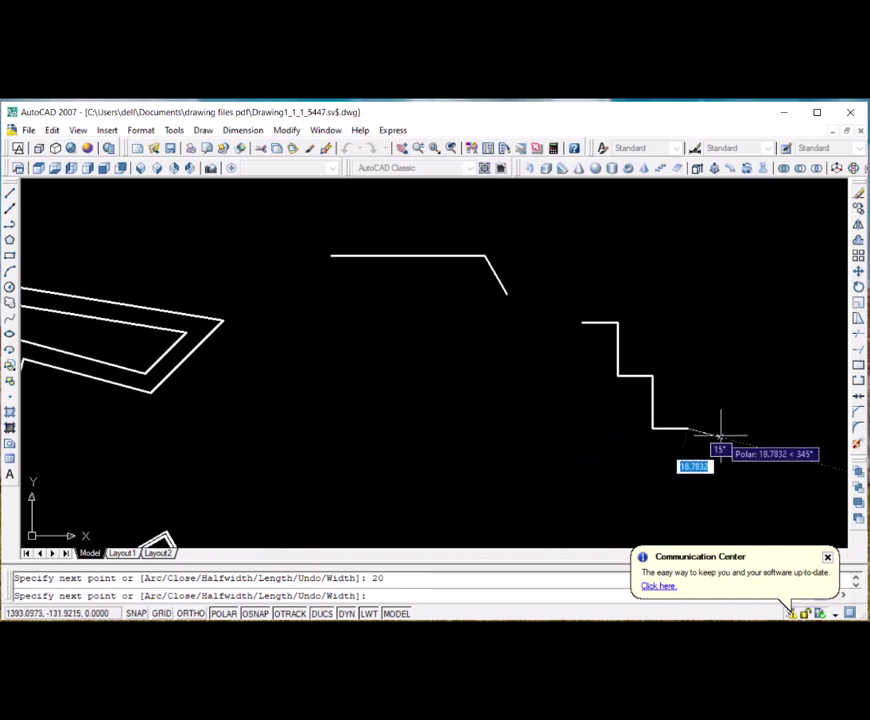
{"action": "type", "text": "a"}
{"action": "key", "text": "Return"}
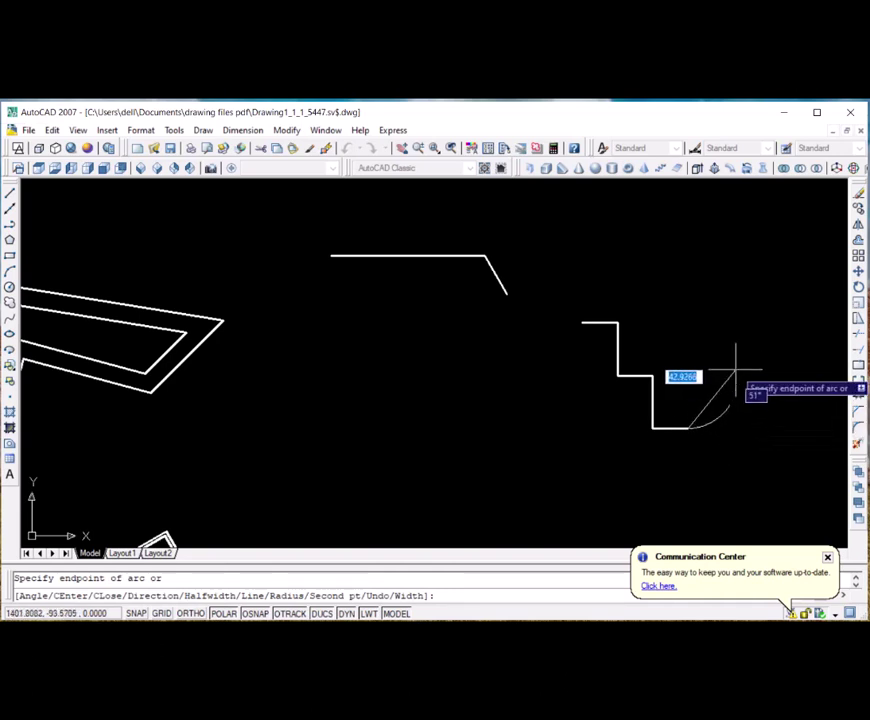
Add polyline arcs forming a sweeping upward curve and two round loops.
{"action": "left_click", "coordinate": [736, 388]}
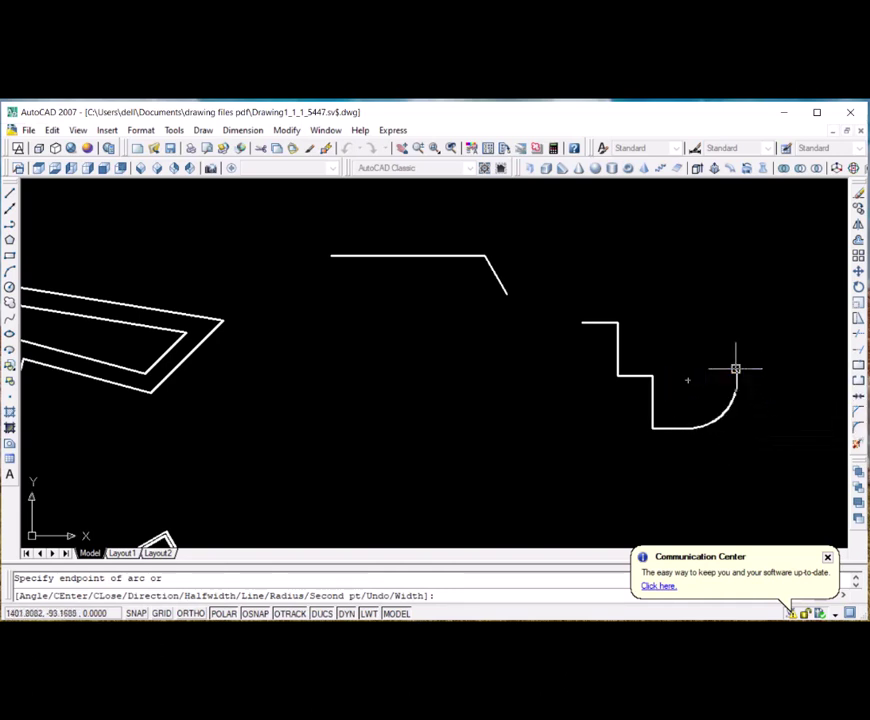
{"action": "left_click", "coordinate": [700, 293]}
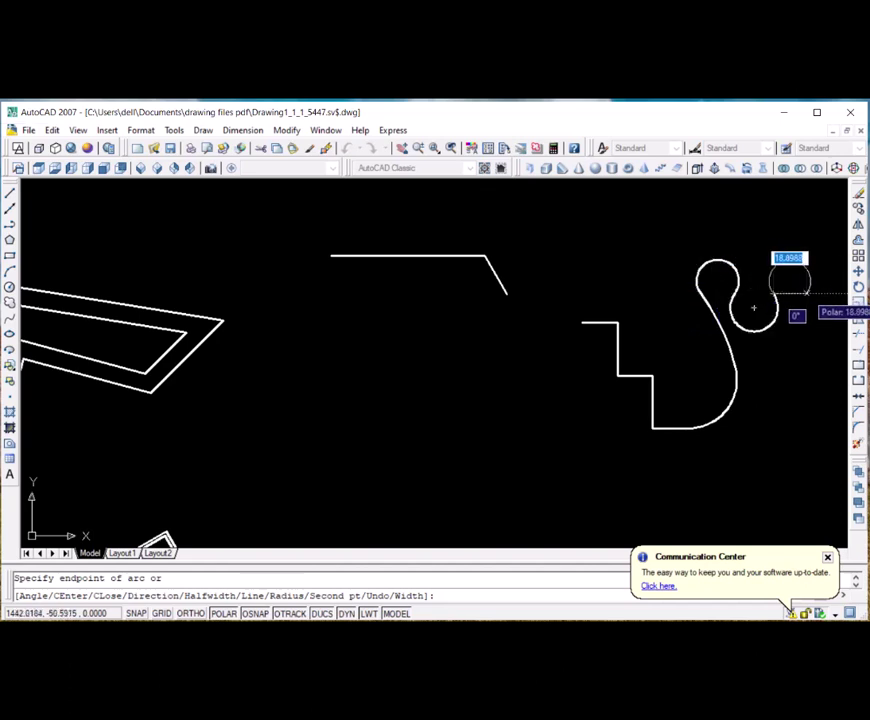
{"action": "left_click", "coordinate": [806, 292]}
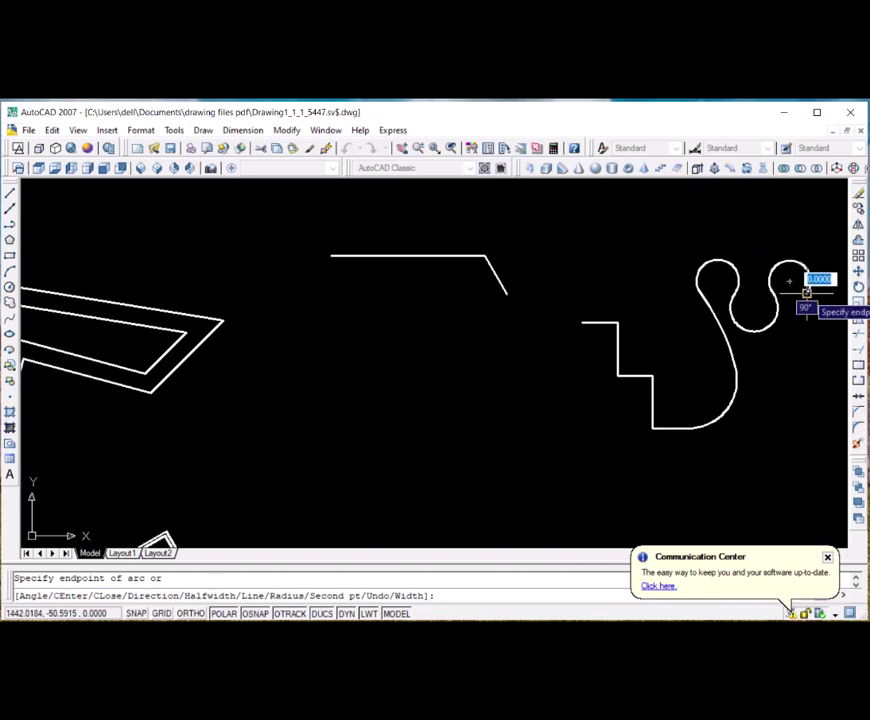
{"action": "scroll", "coordinate": [806, 292], "scroll_direction": "down", "scroll_amount": 4}
{"action": "scroll", "coordinate": [820, 296], "scroll_direction": "up", "scroll_amount": 4}
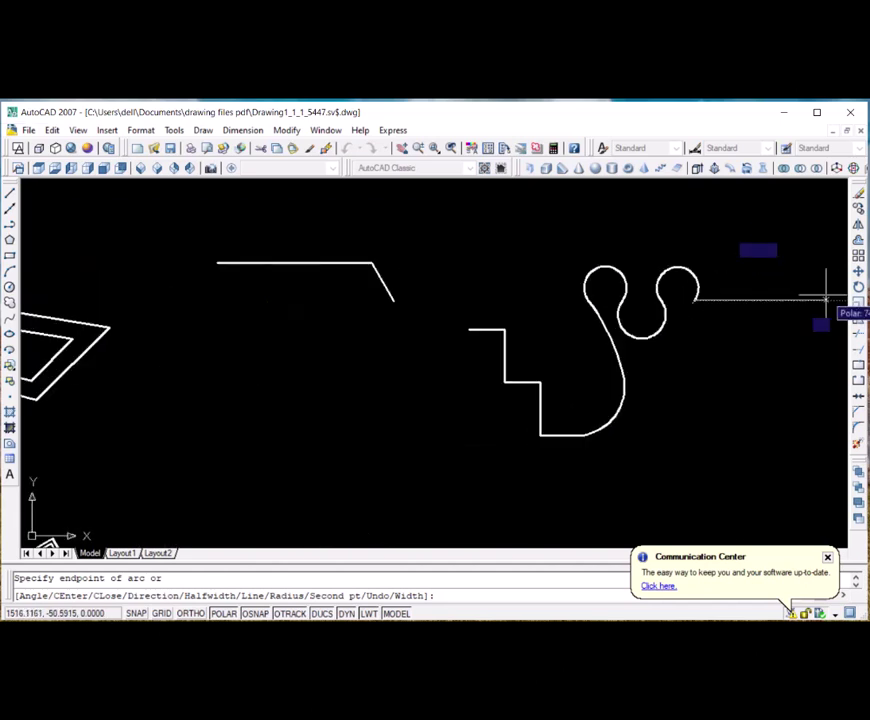
{"action": "scroll", "coordinate": [826, 297], "scroll_direction": "up", "scroll_amount": 1}
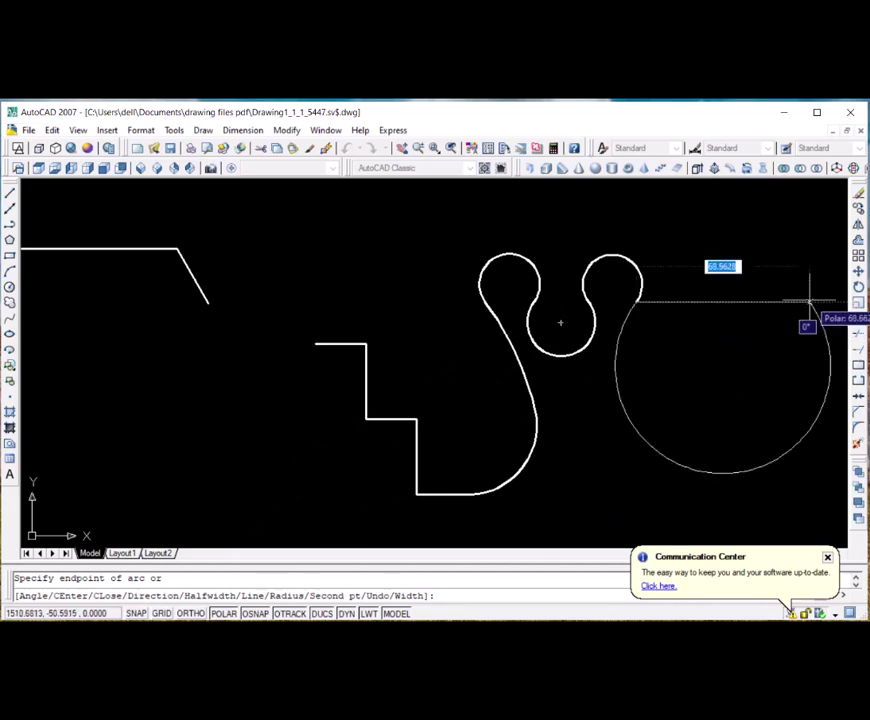
Add a directed wavy arc ending at the right, then return the polyline to straight lines.
{"action": "type", "text": "d"}
{"action": "key", "text": "Return"}
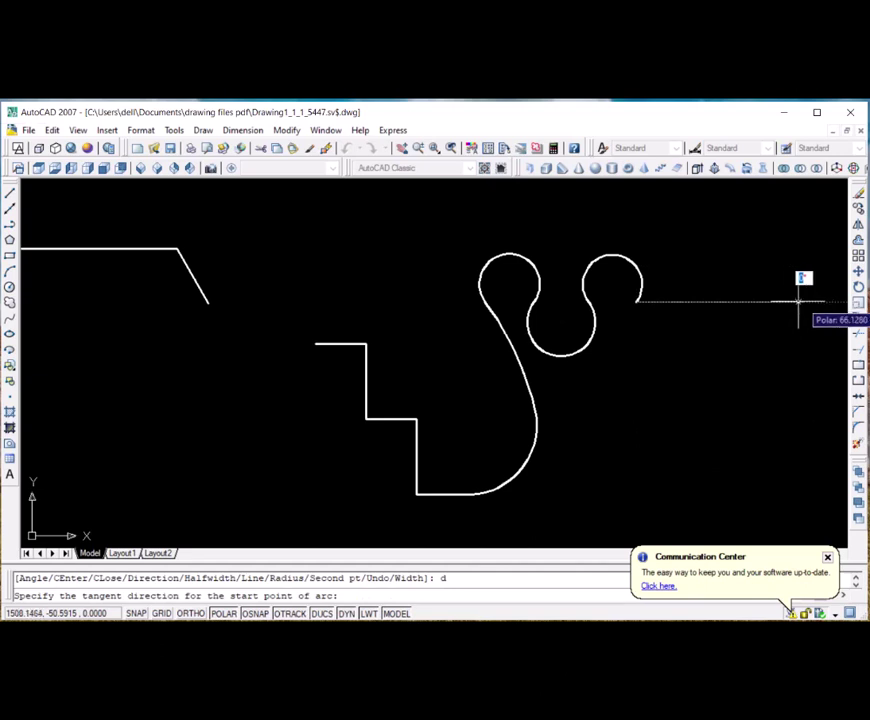
{"action": "left_click", "coordinate": [688, 213]}
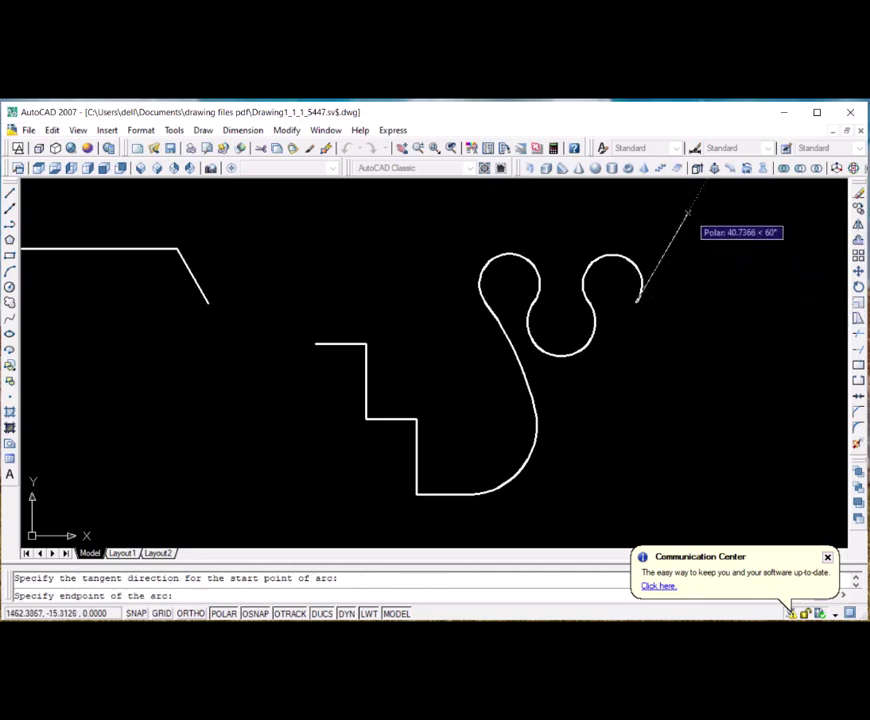
{"action": "left_click", "coordinate": [710, 300]}
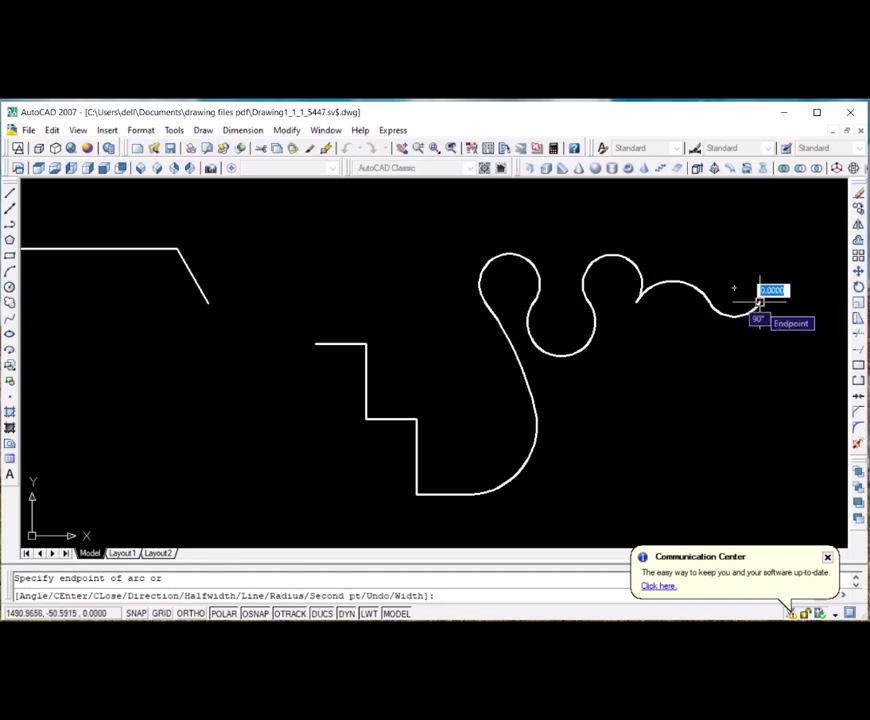
{"action": "left_click", "coordinate": [760, 300]}
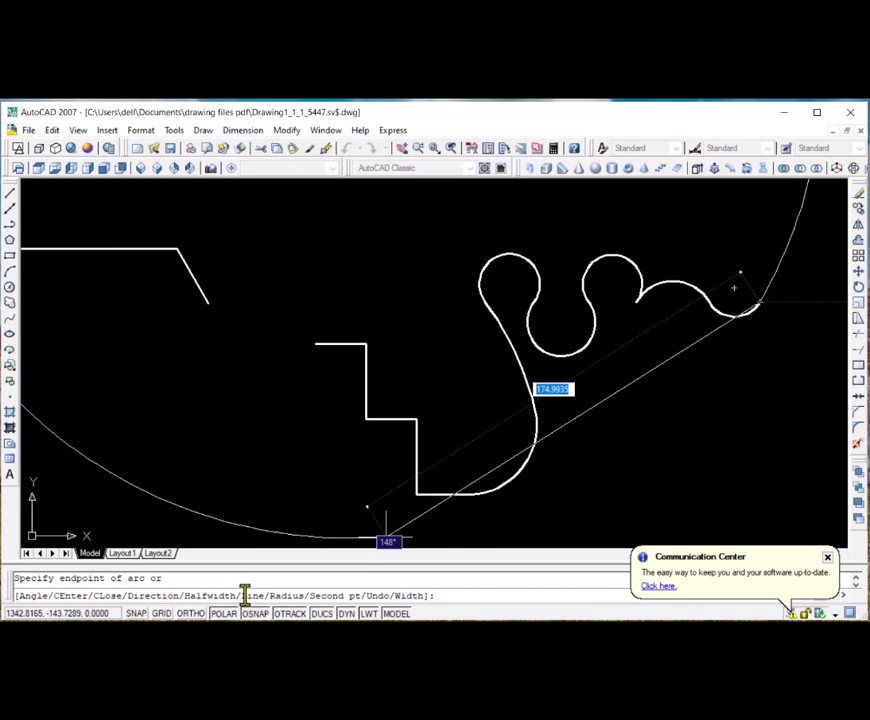
{"action": "type", "text": "l"}
{"action": "key", "text": "Return"}
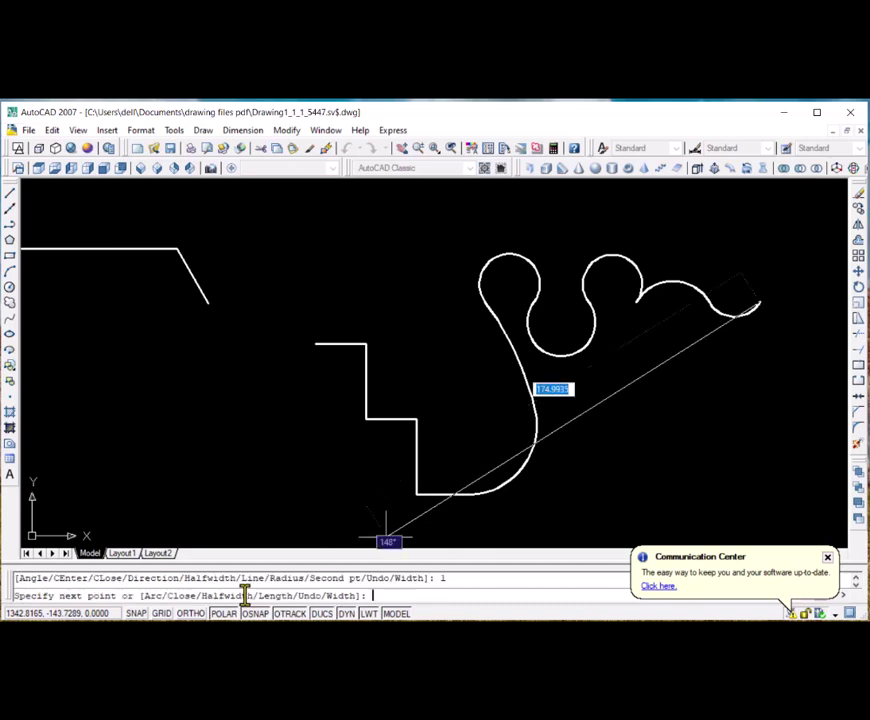
Extend the polyline down and left, then add a segment tapering from width 0 to 5 toward the lower left.
{"action": "left_click", "coordinate": [759, 463]}
{"action": "left_click", "coordinate": [711, 463]}
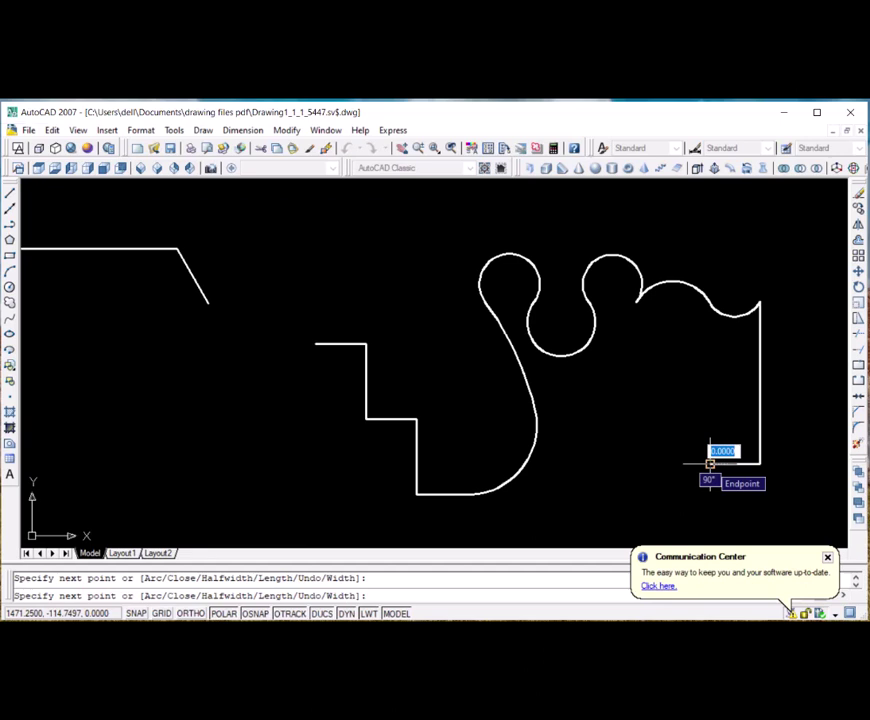
{"action": "type", "text": "w"}
{"action": "key", "text": "Return"}
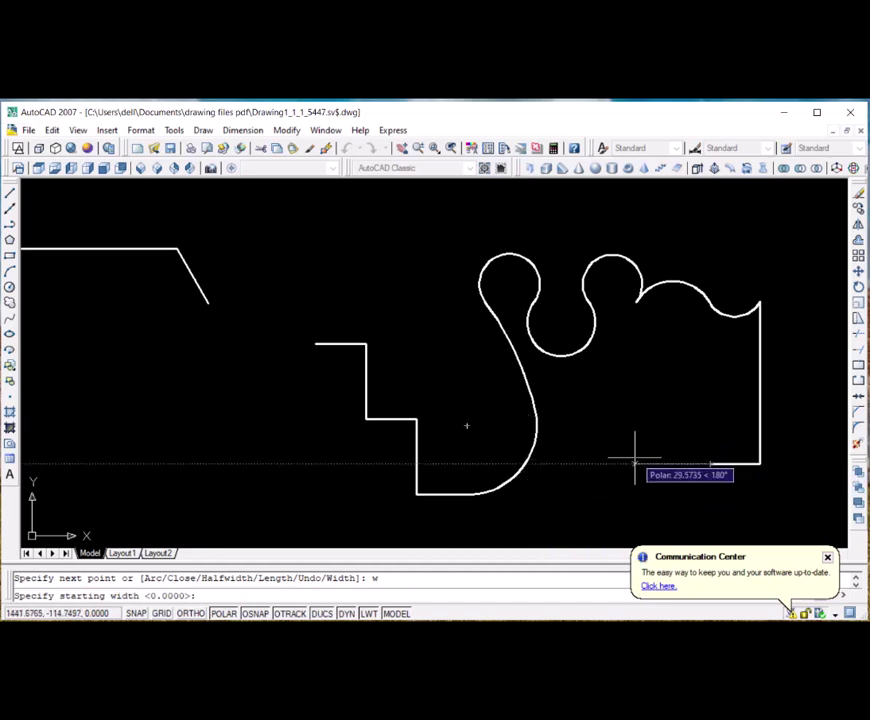
{"action": "key", "text": "Return"}
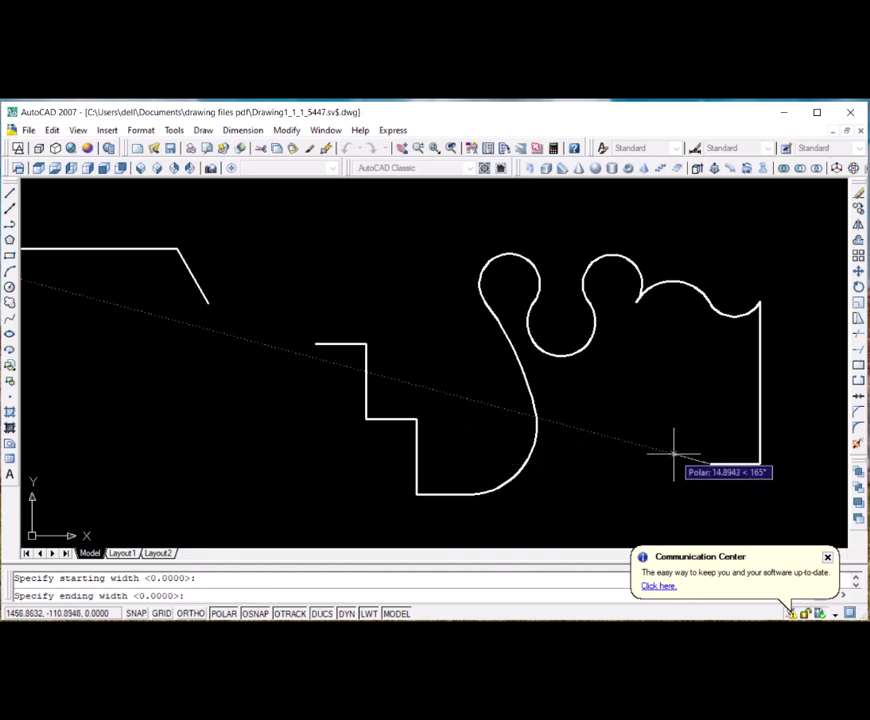
{"action": "type", "text": "5"}
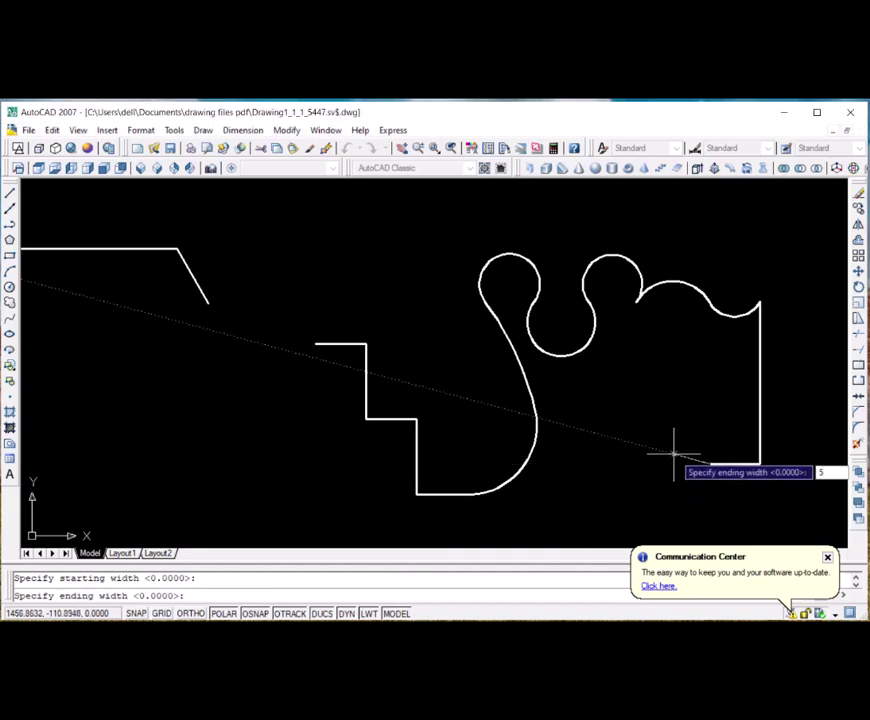
{"action": "key", "text": "Return"}
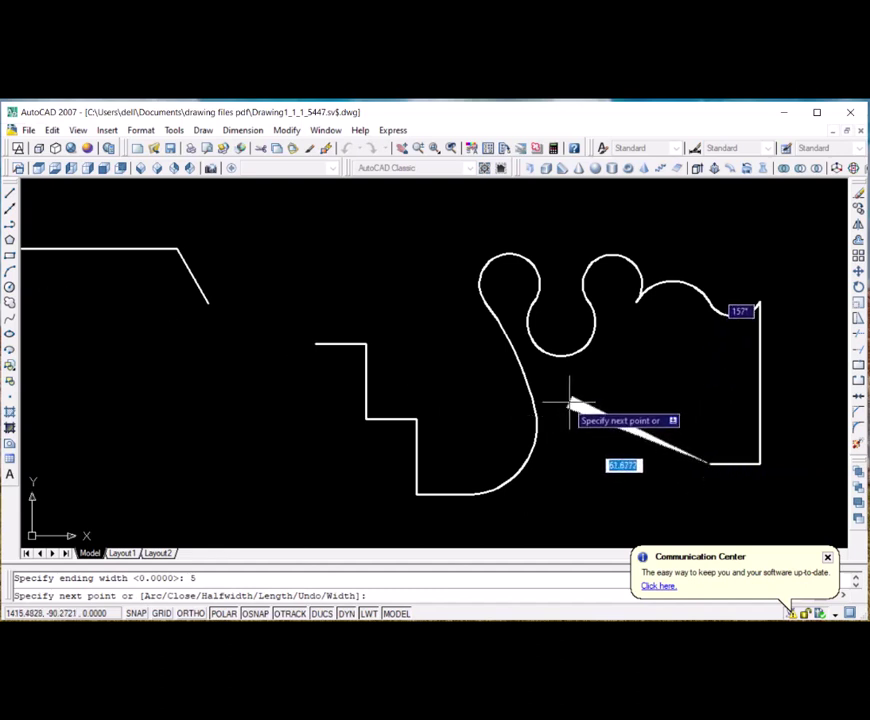
{"action": "left_click", "coordinate": [553, 507]}
{"action": "scroll", "coordinate": [553, 507], "scroll_direction": "up", "scroll_amount": 4}
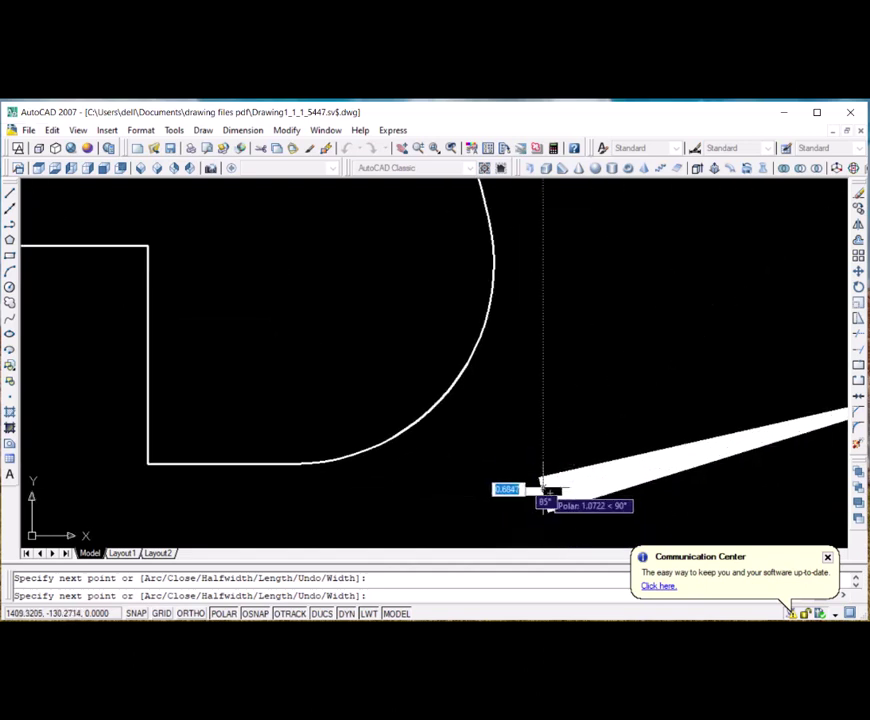
{"action": "scroll", "coordinate": [552, 498], "scroll_direction": "down", "scroll_amount": 5}
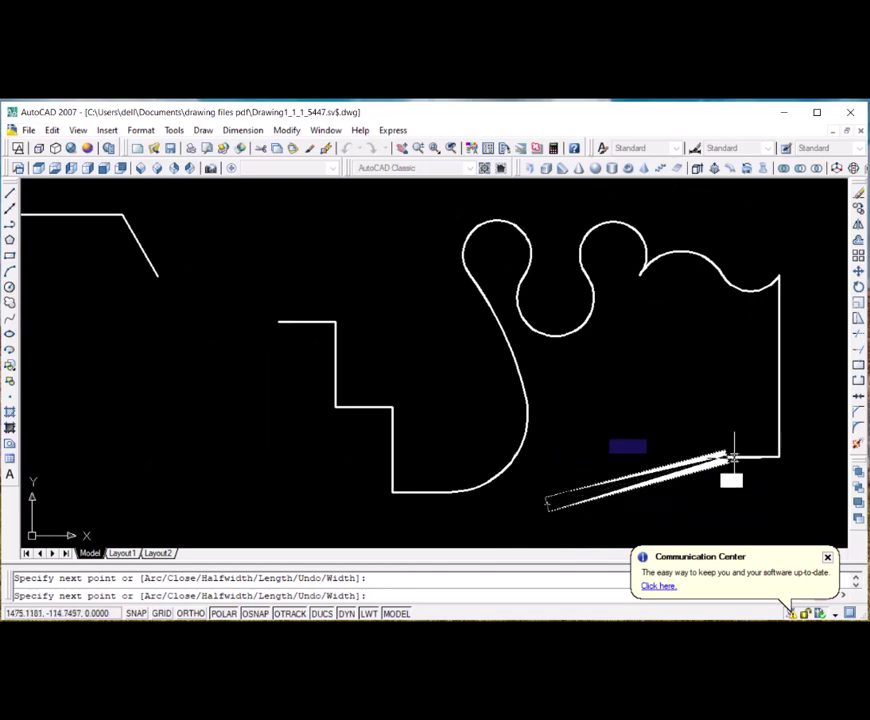
{"action": "scroll", "coordinate": [700, 460], "scroll_direction": "up", "scroll_amount": 4}
{"action": "scroll", "coordinate": [686, 458], "scroll_direction": "down", "scroll_amount": 6}
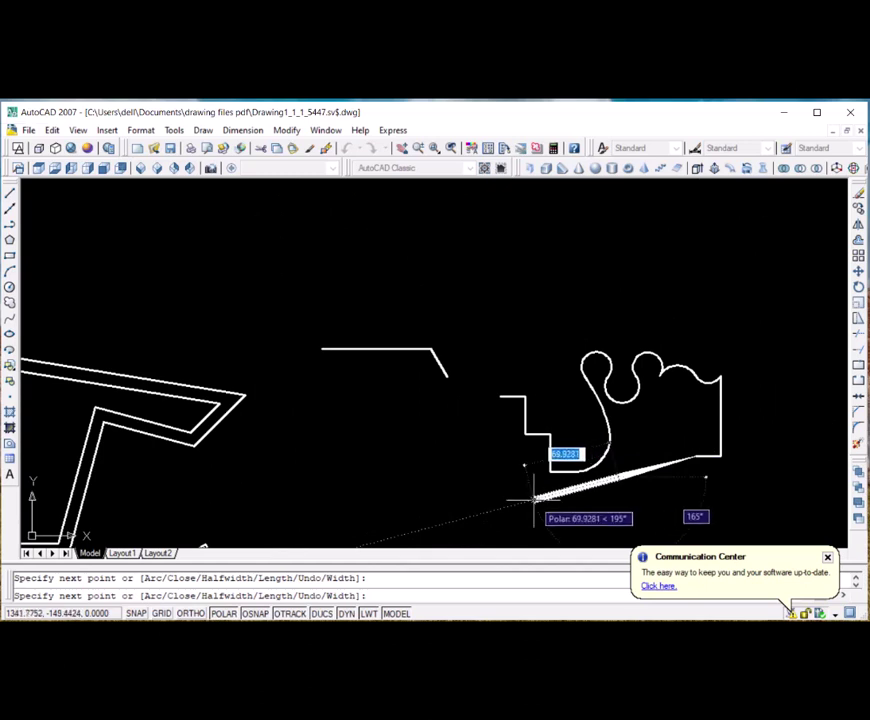
Switch to arc mode with half-widths of default start and 5 end.
{"action": "type", "text": "a"}
{"action": "key", "text": "Return"}
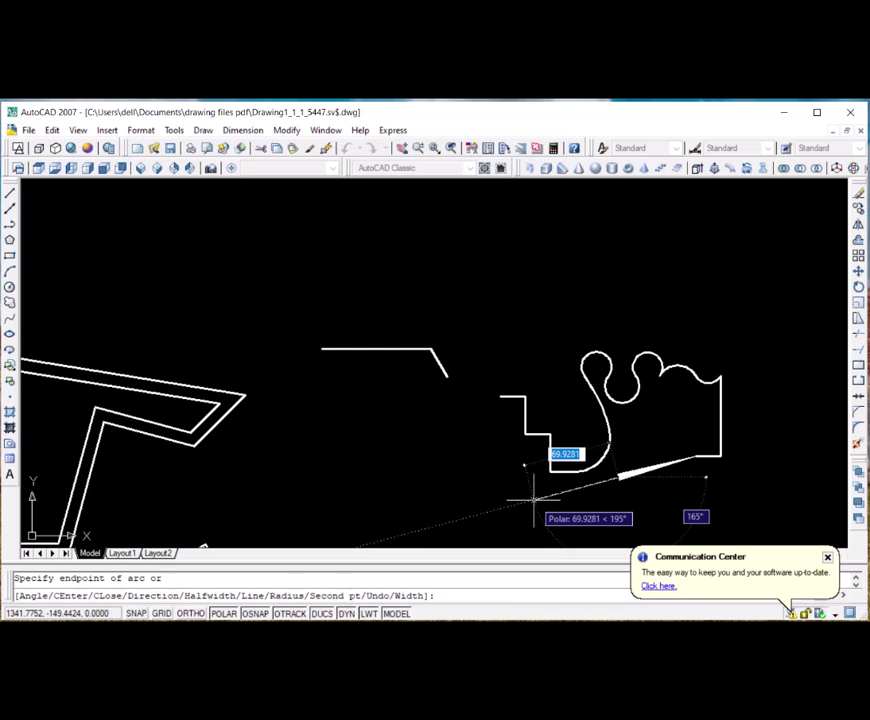
{"action": "type", "text": "h"}
{"action": "key", "text": "Return"}
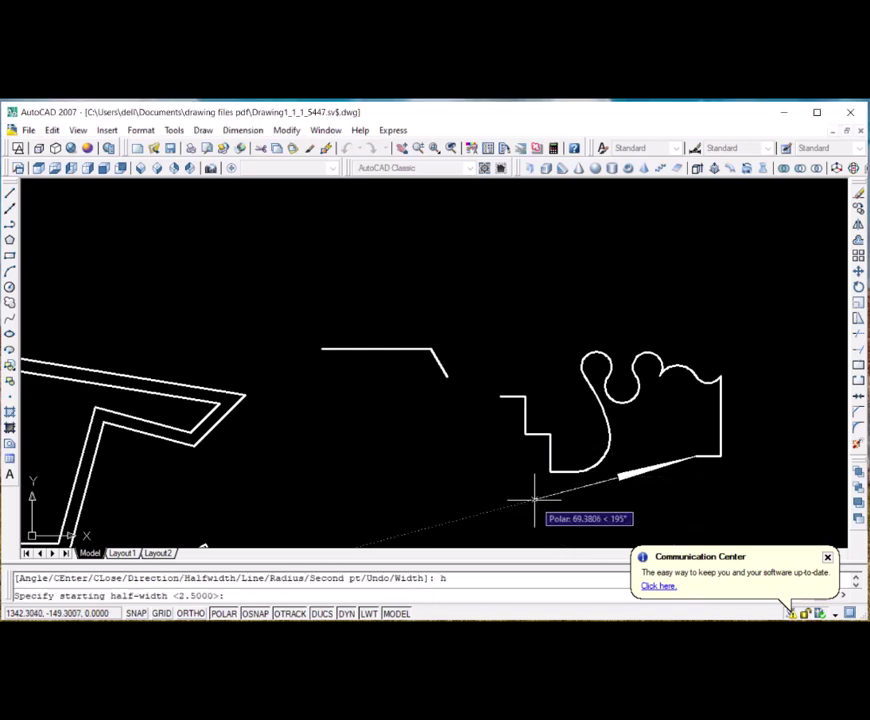
{"action": "key", "text": "Return"}
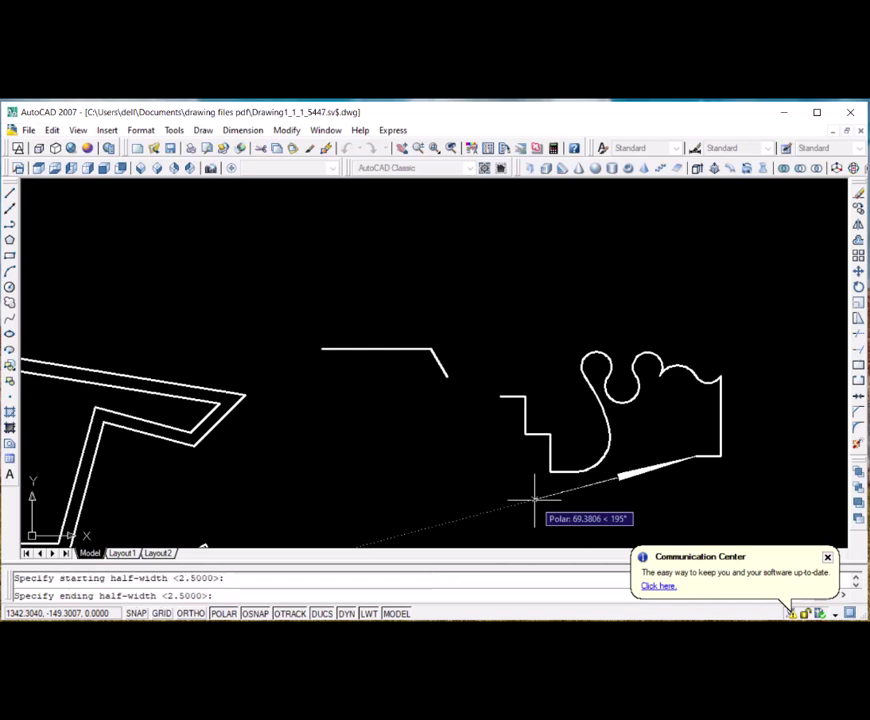
{"action": "type", "text": "5"}
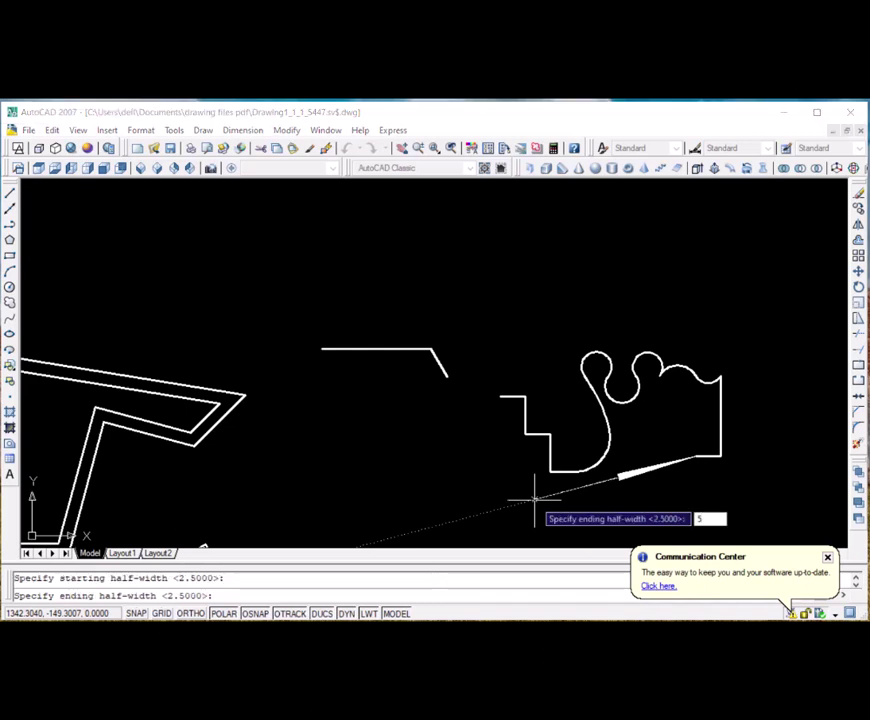
{"action": "key", "text": "Return"}
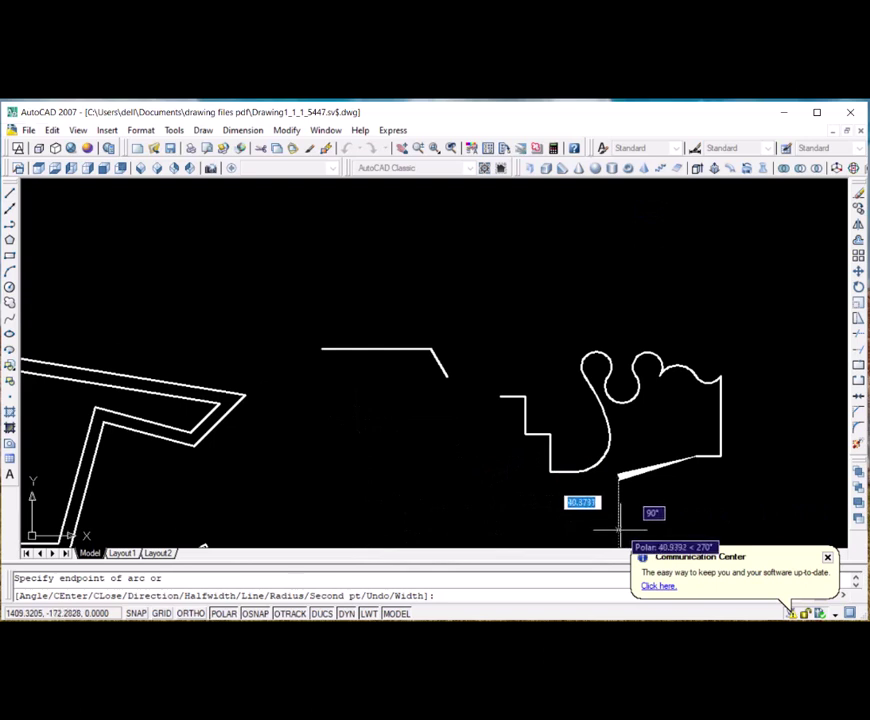
{"action": "scroll", "coordinate": [617, 527], "scroll_direction": "up", "scroll_amount": 4}
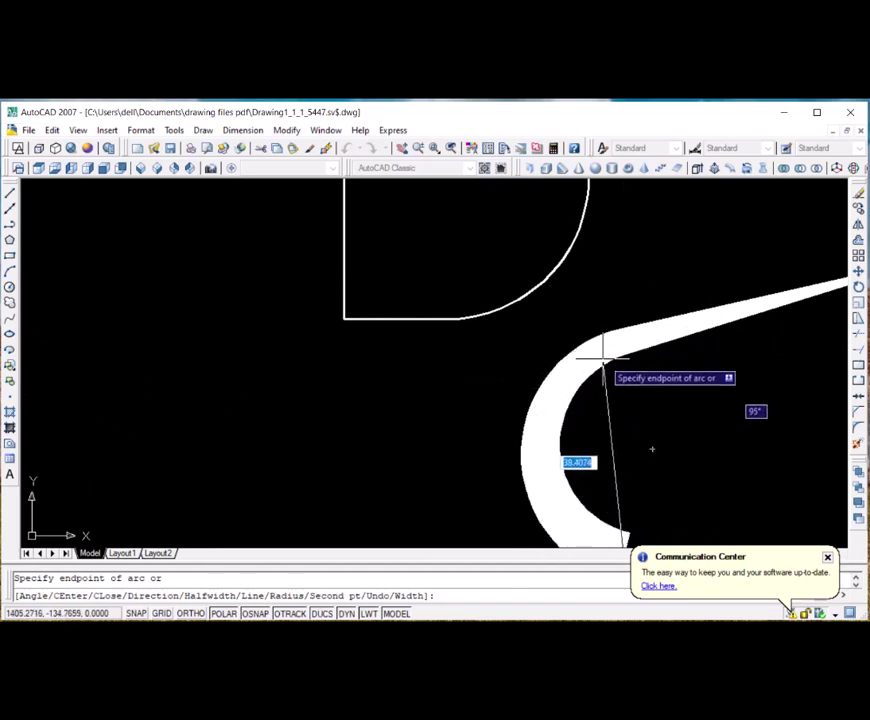
{"action": "scroll", "coordinate": [620, 505], "scroll_direction": "down", "scroll_amount": 2}
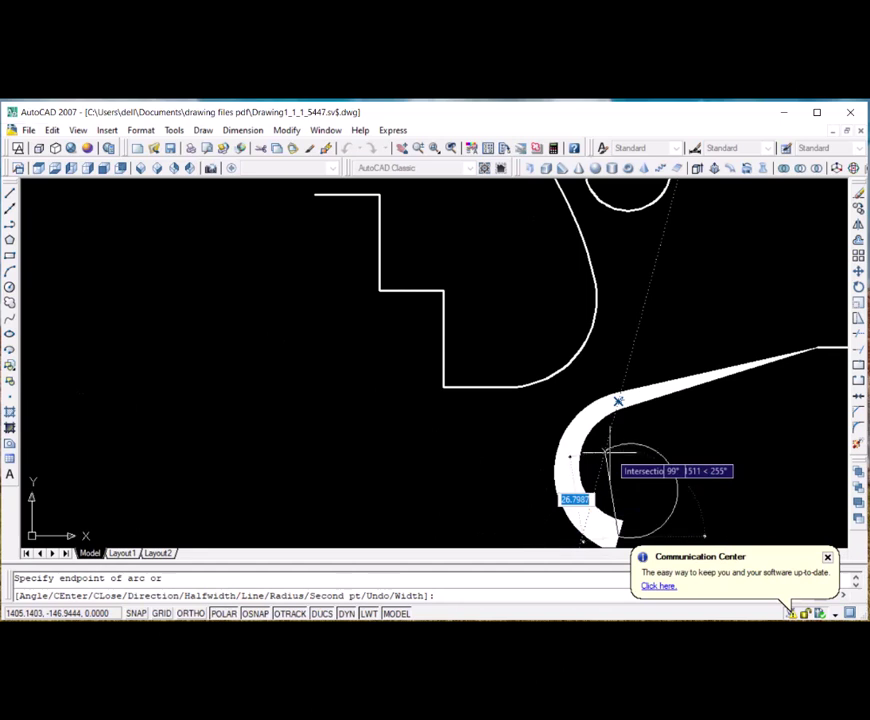
Undo the trial arc and the wide tapered segment.
{"action": "type", "text": "u"}
{"action": "key", "text": "Return"}
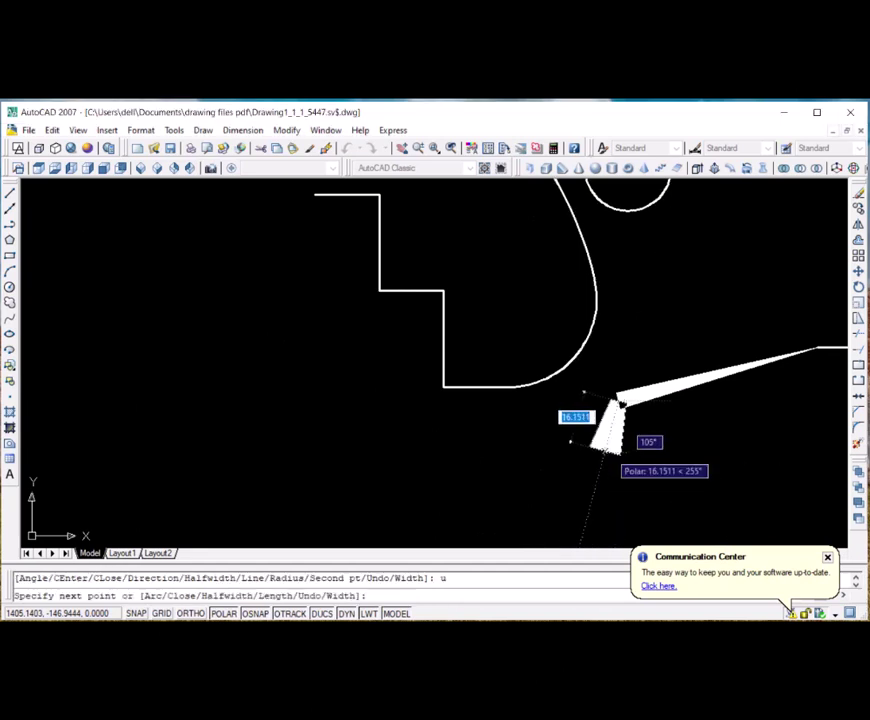
{"action": "type", "text": "u"}
{"action": "key", "text": "Return"}
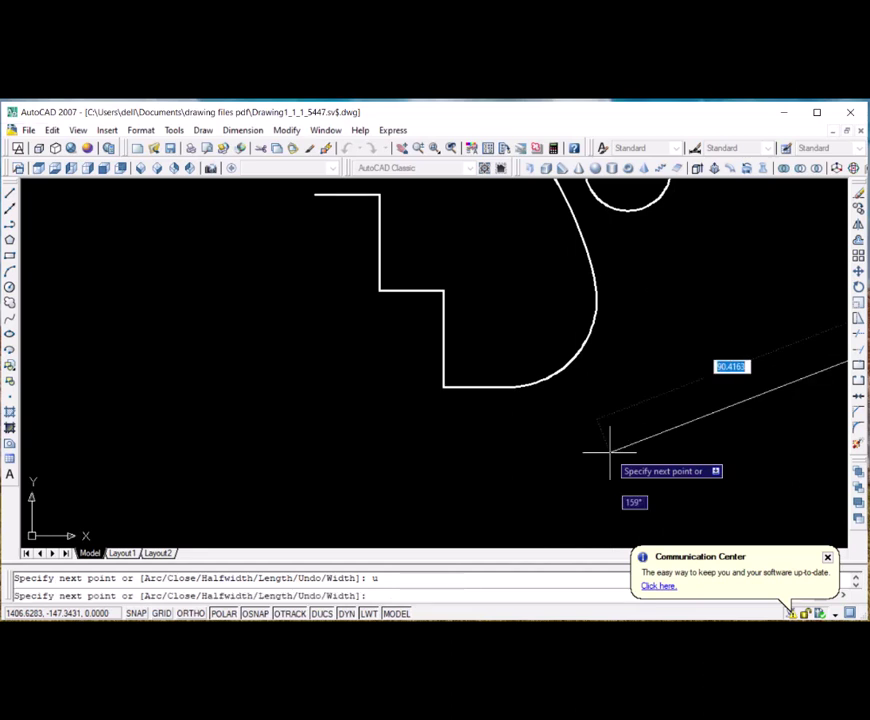
{"action": "scroll", "coordinate": [608, 448], "scroll_direction": "down", "scroll_amount": 5}
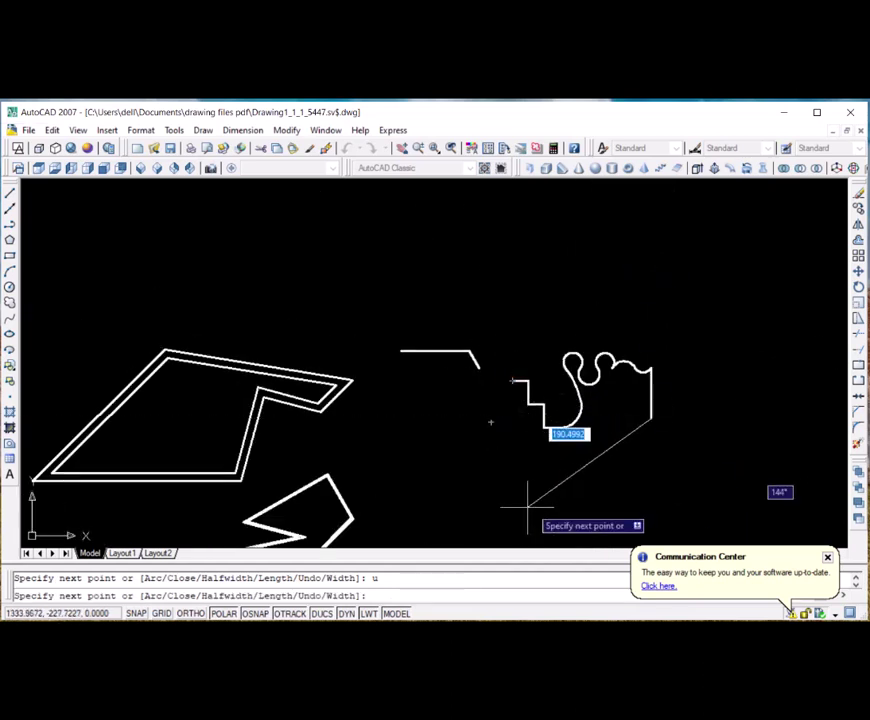
Add a lower-left corner and close the polyline back to its starting point.
{"action": "left_click", "coordinate": [498, 505]}
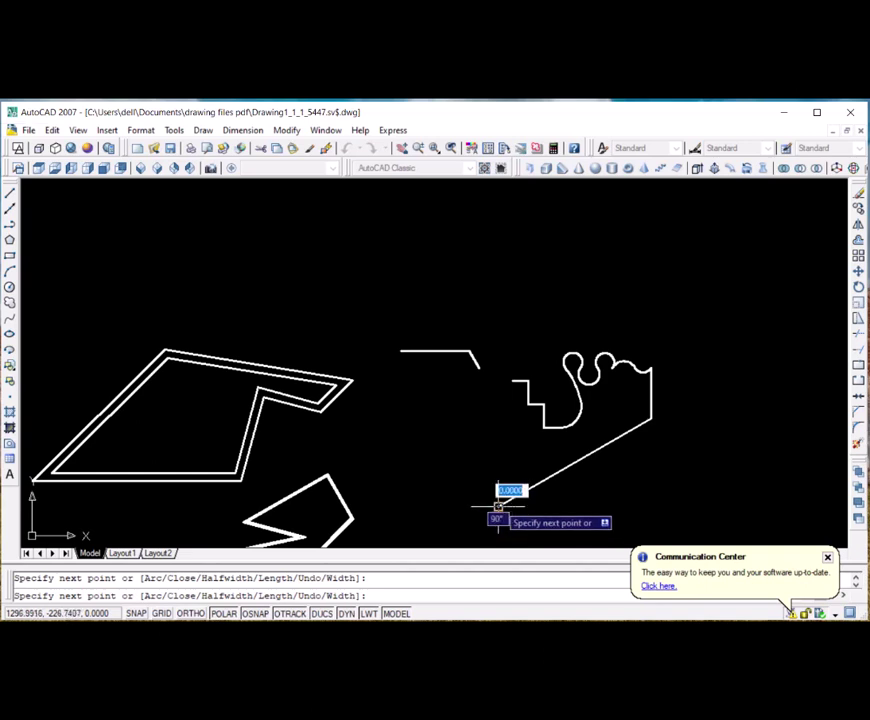
{"action": "type", "text": "c"}
{"action": "key", "text": "Return"}
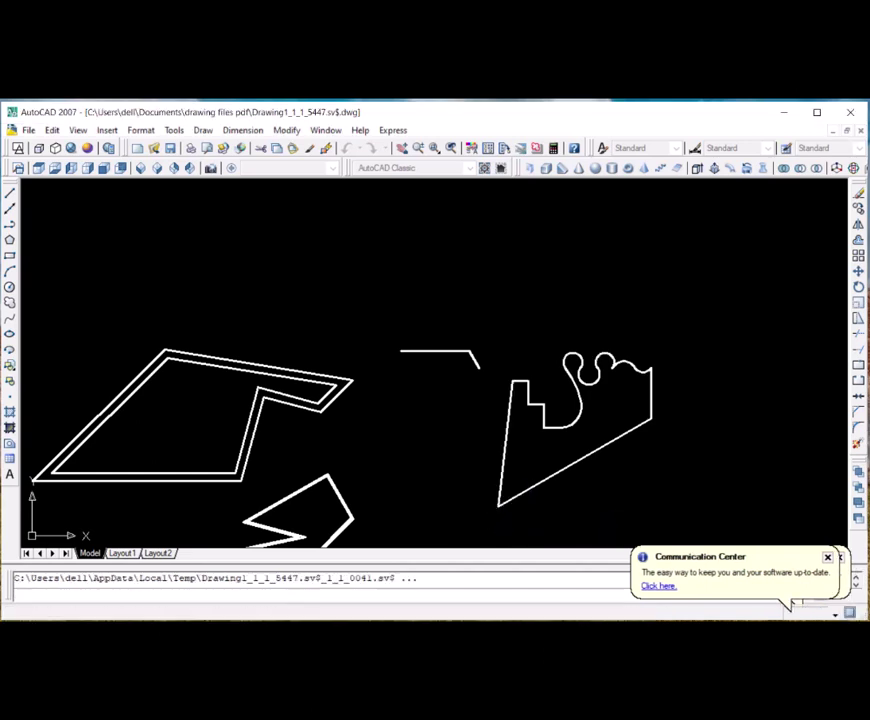
{"action": "scroll", "coordinate": [517, 520], "scroll_direction": "down", "scroll_amount": 1}
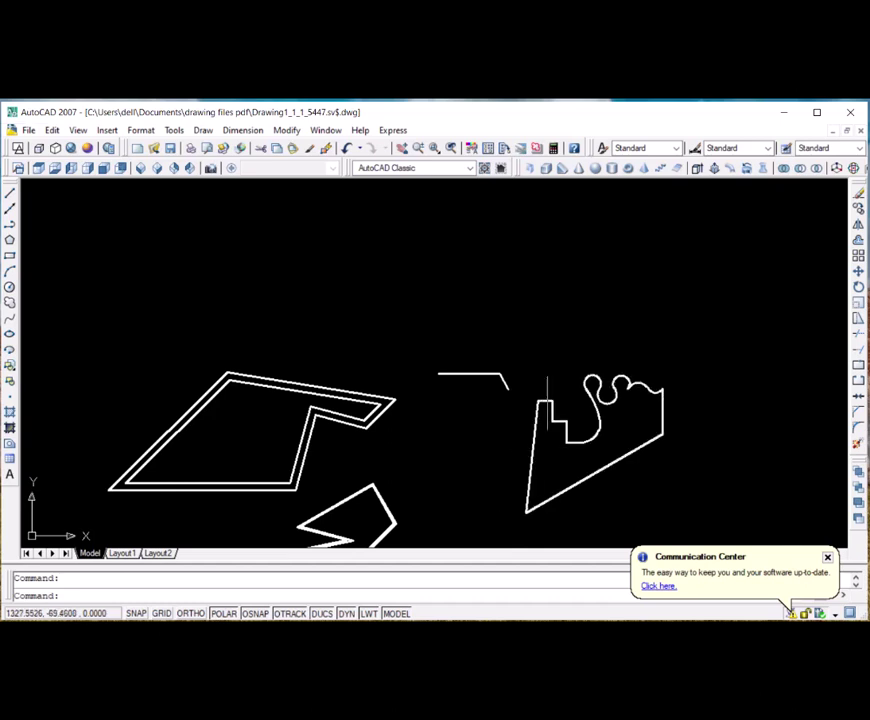
{"action": "scroll", "coordinate": [537, 403], "scroll_direction": "up", "scroll_amount": 3}
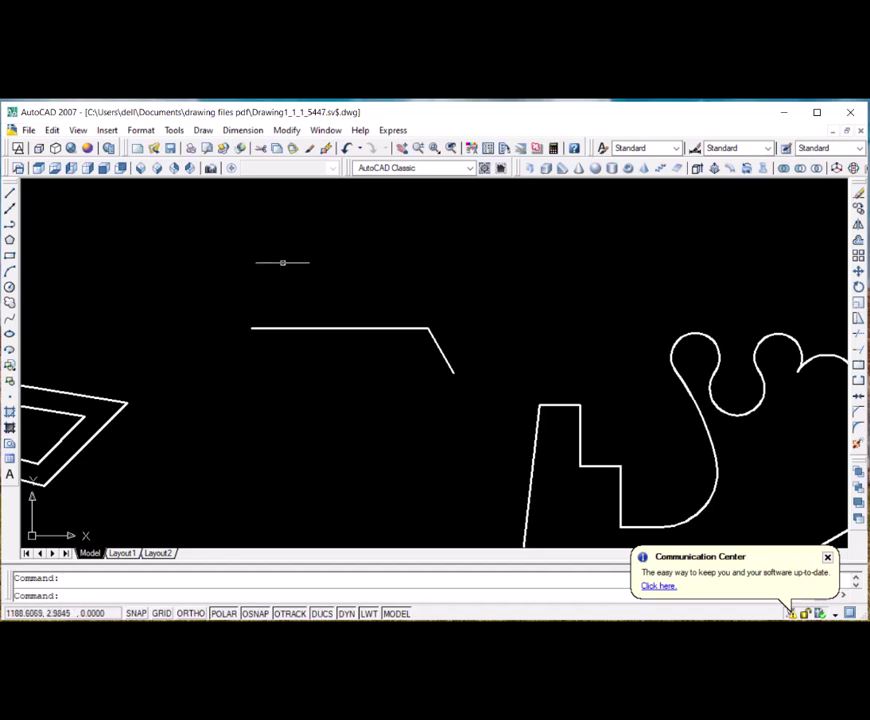
{"action": "scroll", "coordinate": [517, 303], "scroll_direction": "down", "scroll_amount": 5}
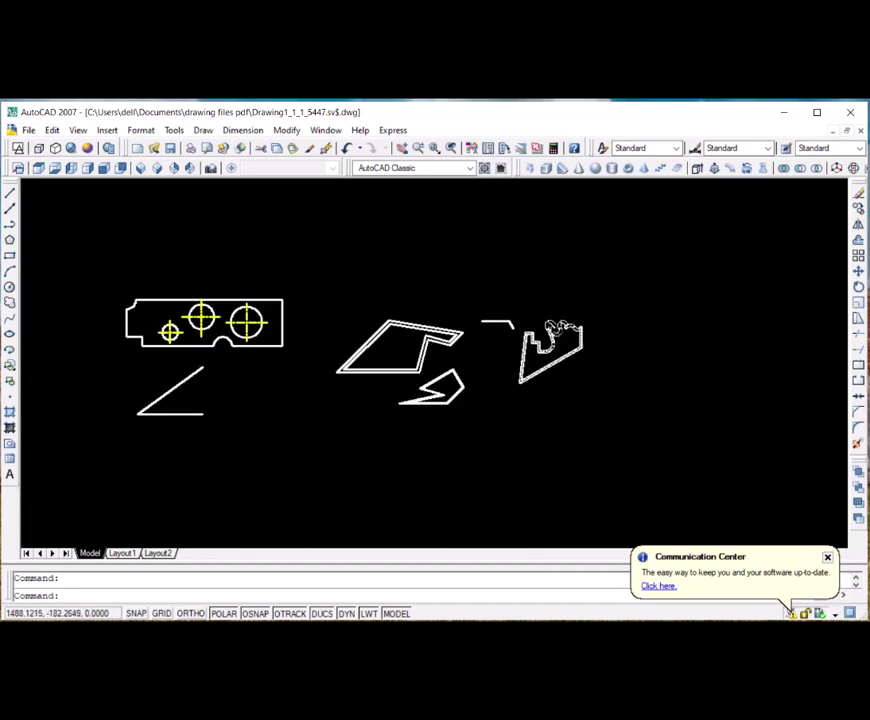
{"action": "scroll", "coordinate": [553, 363], "scroll_direction": "up", "scroll_amount": 3}
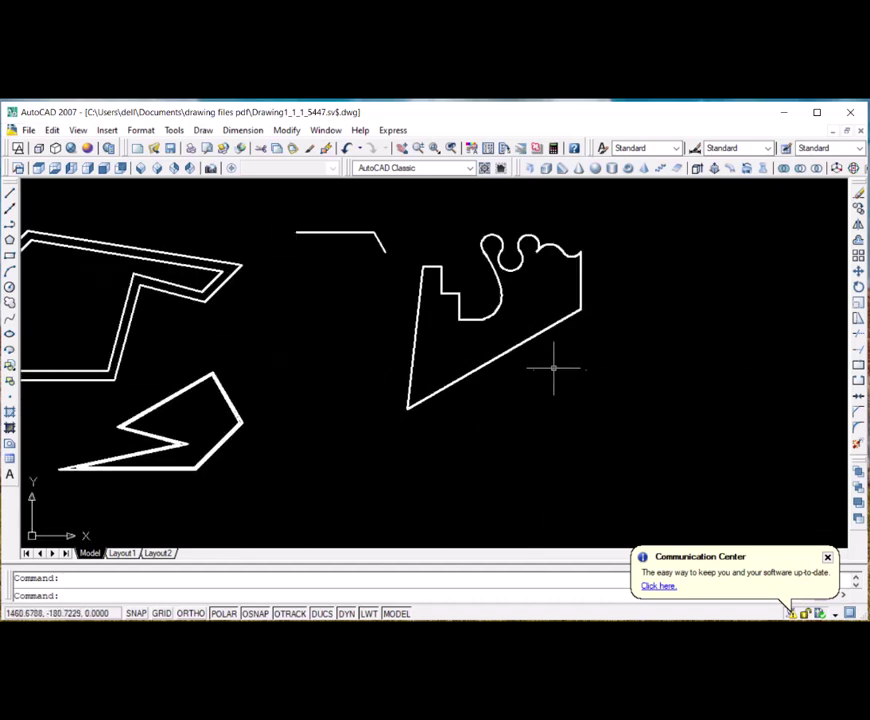
Select the closed polyline to show its vertex grips and reposition its lower-left grip.
{"action": "left_click", "coordinate": [506, 350]}
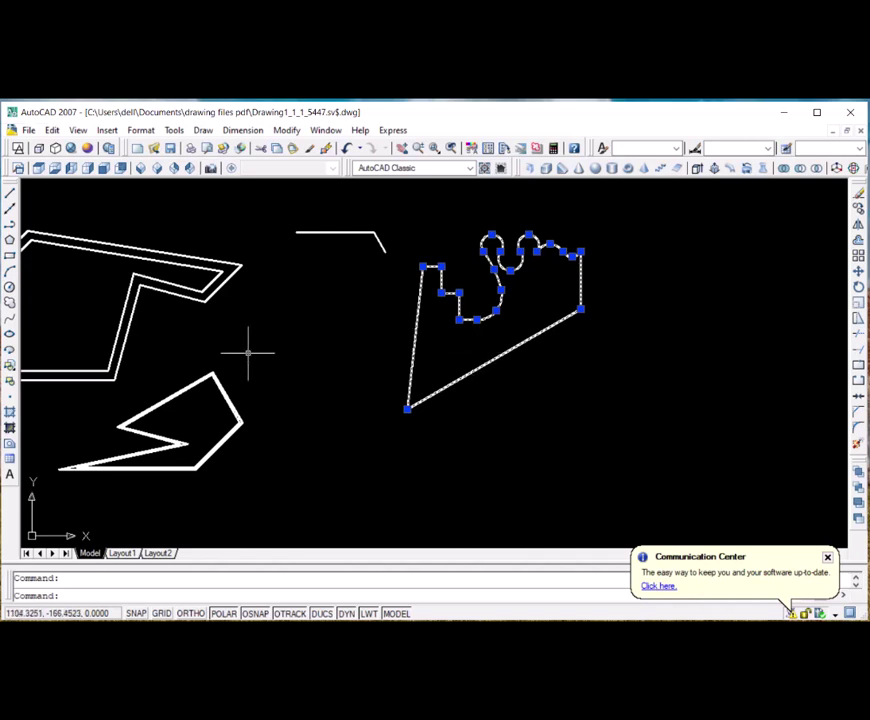
{"action": "scroll", "coordinate": [305, 345], "scroll_direction": "down", "scroll_amount": 1}
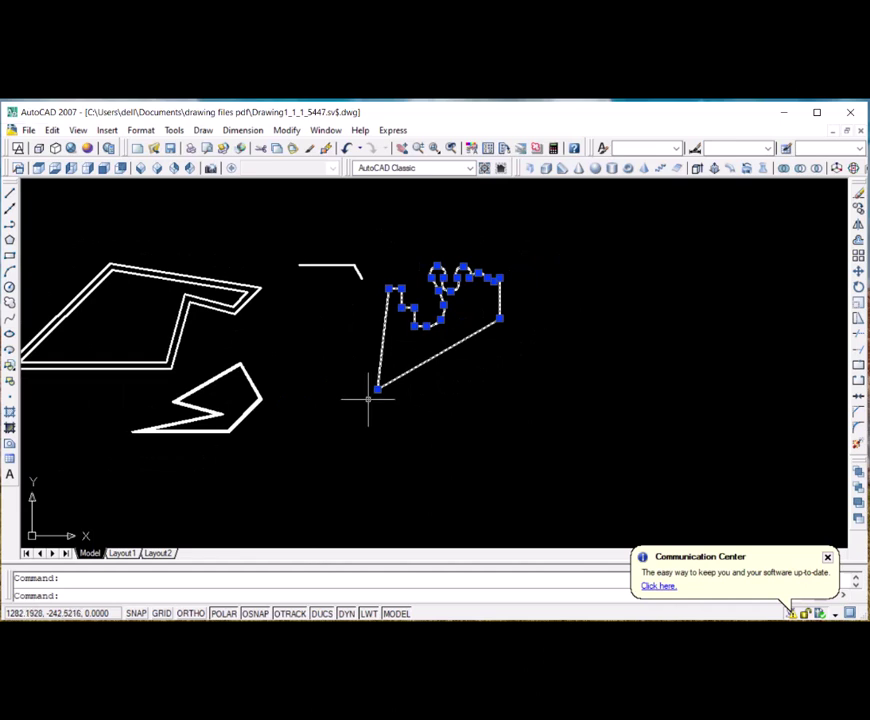
{"action": "mouse_move", "coordinate": [377, 389]}
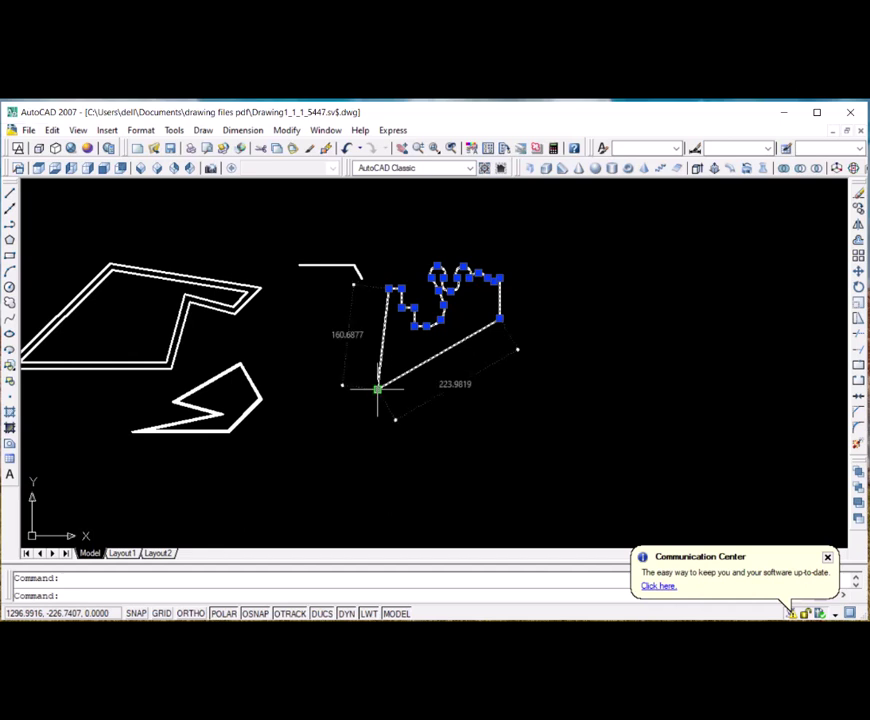
{"action": "left_click", "coordinate": [377, 389]}
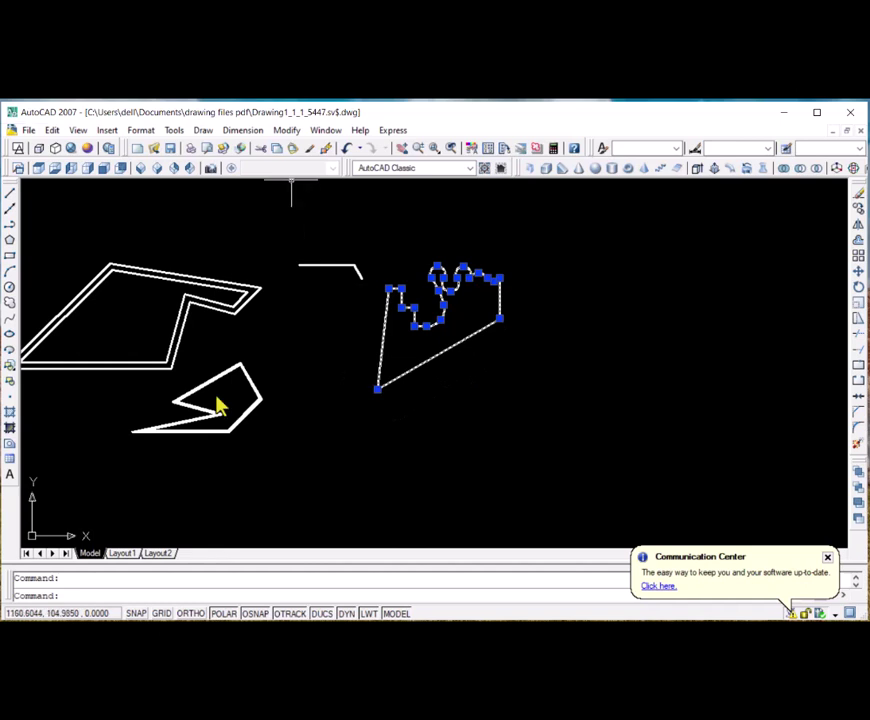
{"action": "left_click", "coordinate": [204, 131]}
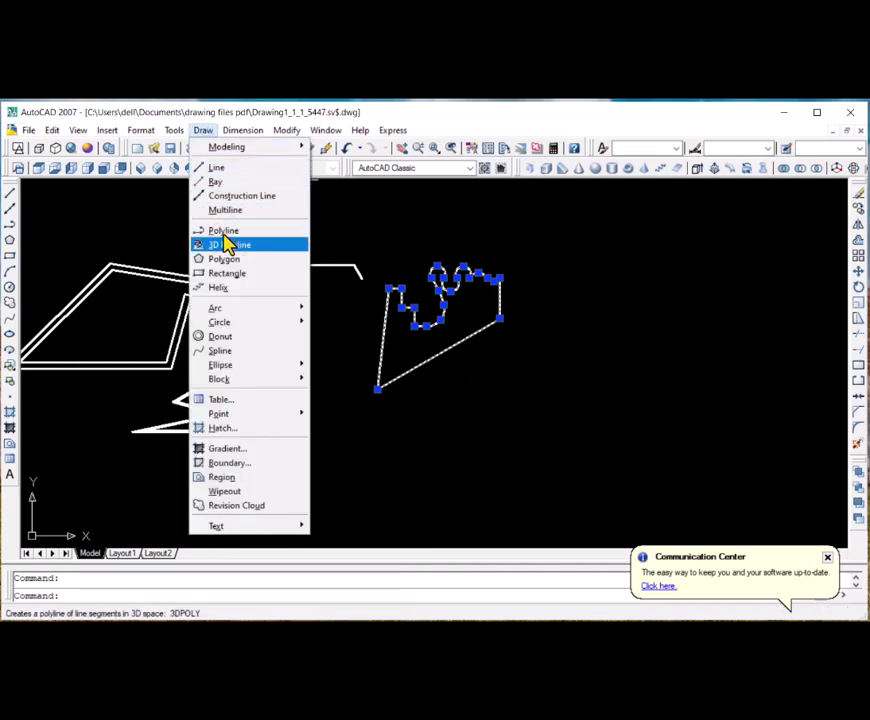
{"action": "left_click", "coordinate": [583, 314]}
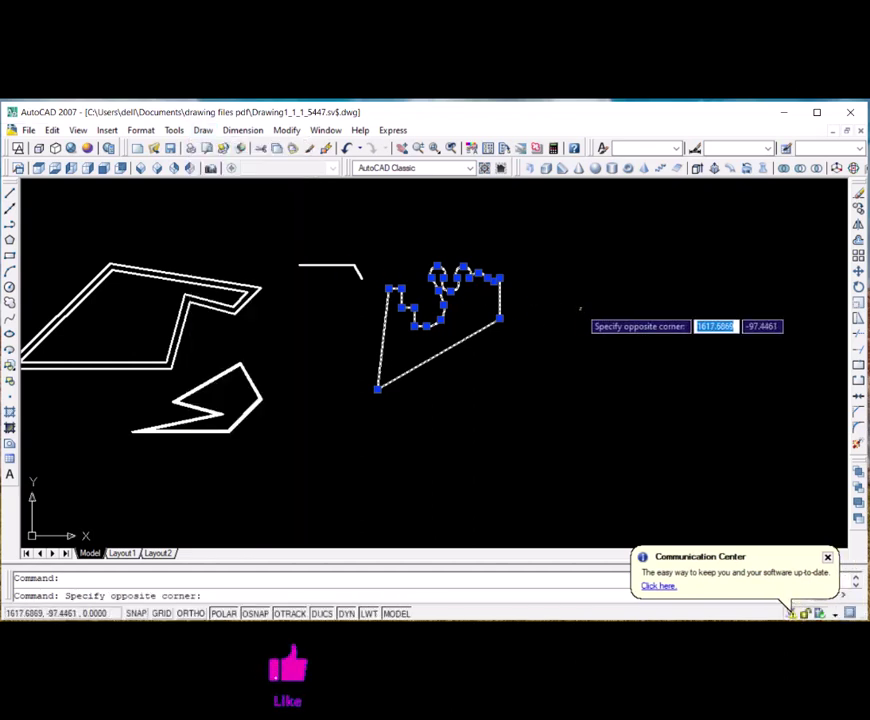